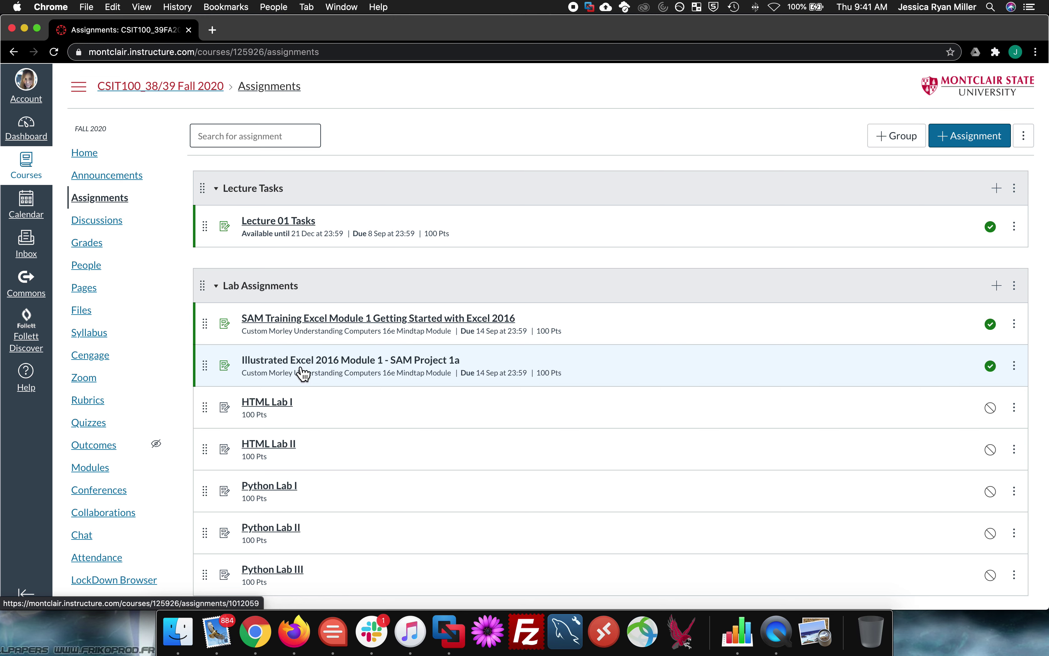
- Load the Illustrated Excel 2016 Module 1 - SAM Project 1a assignment in a new window and dismiss the pop-up notices
click(362, 367)
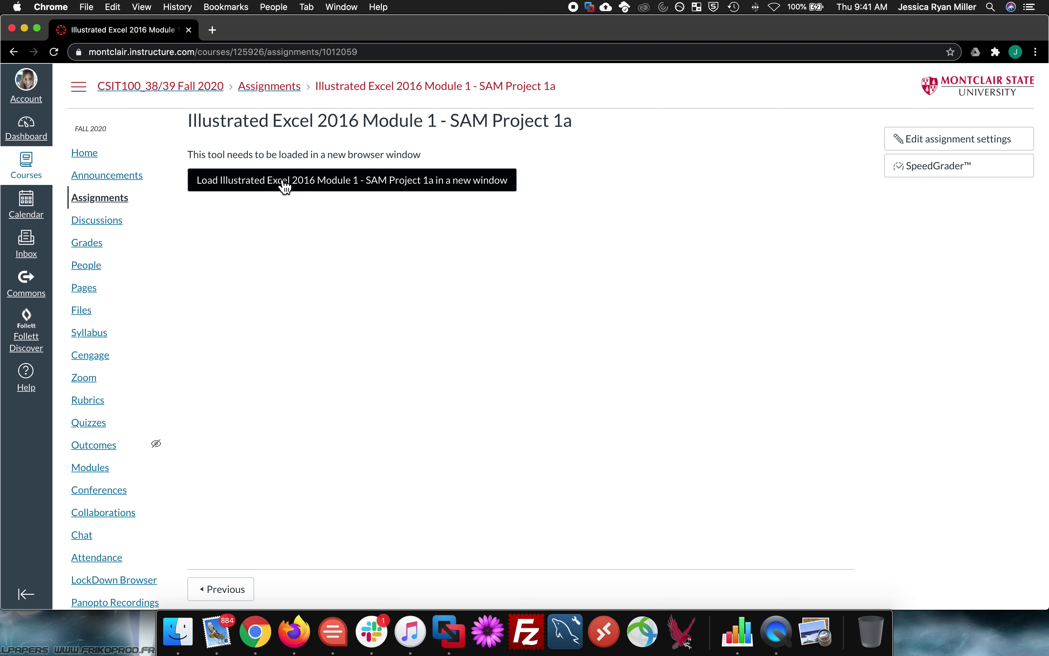
click(394, 194)
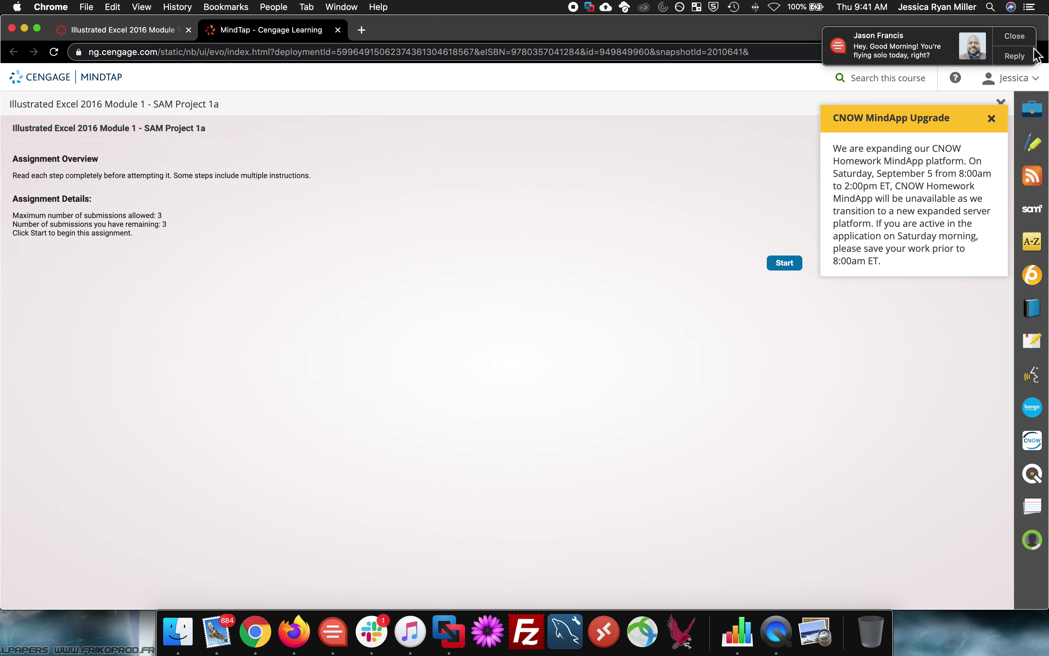
click(1015, 36)
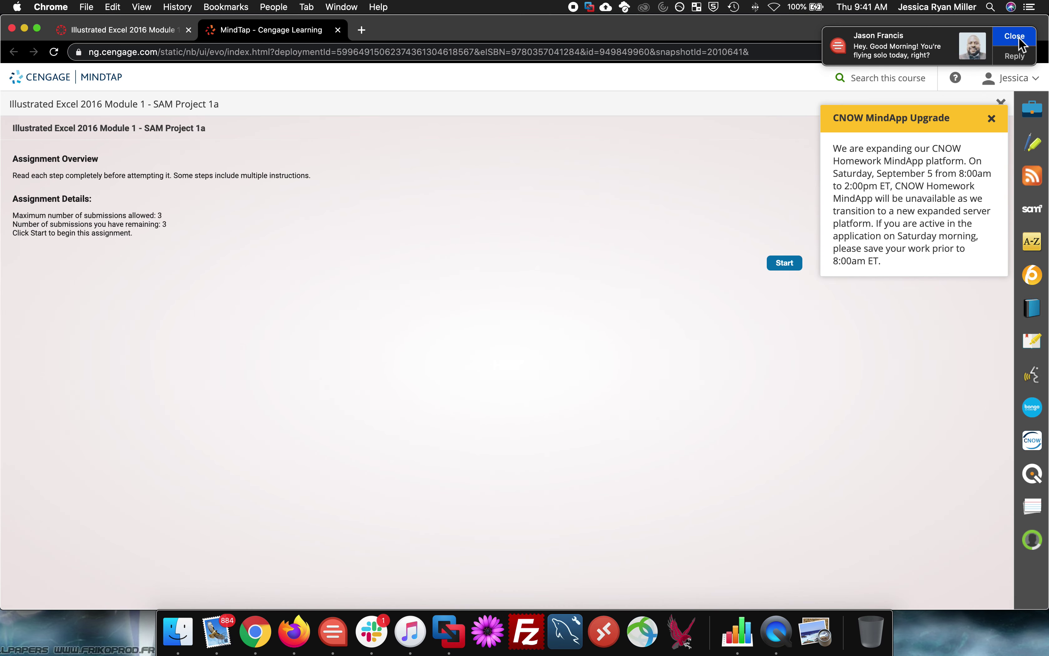
click(992, 120)
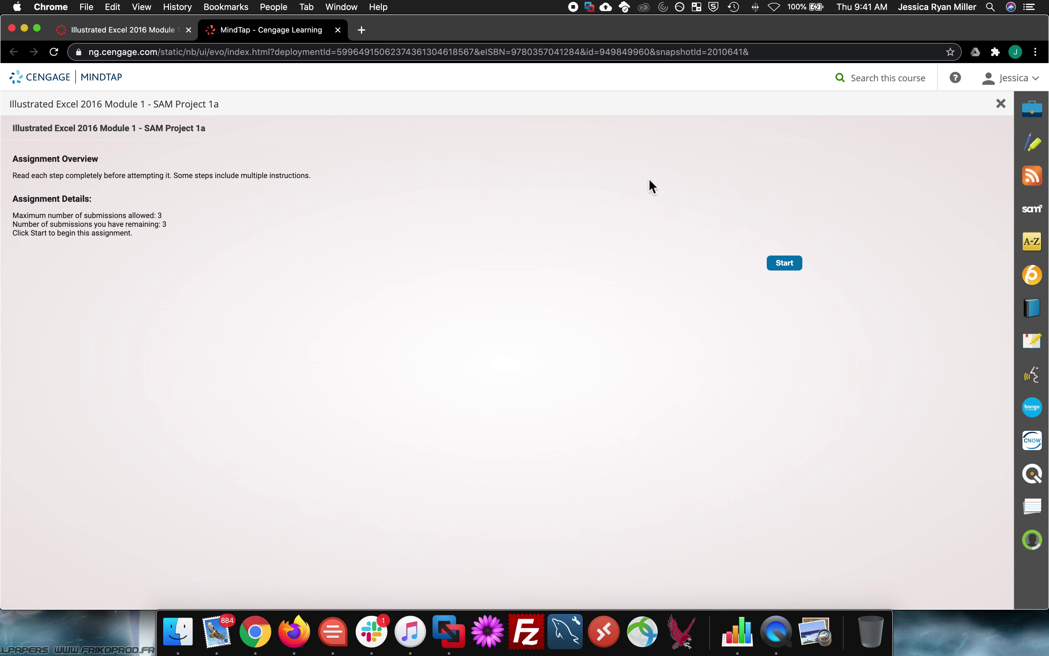
- Start the SAM project and go back to Step 1, where the project files are downloaded
click(801, 269)
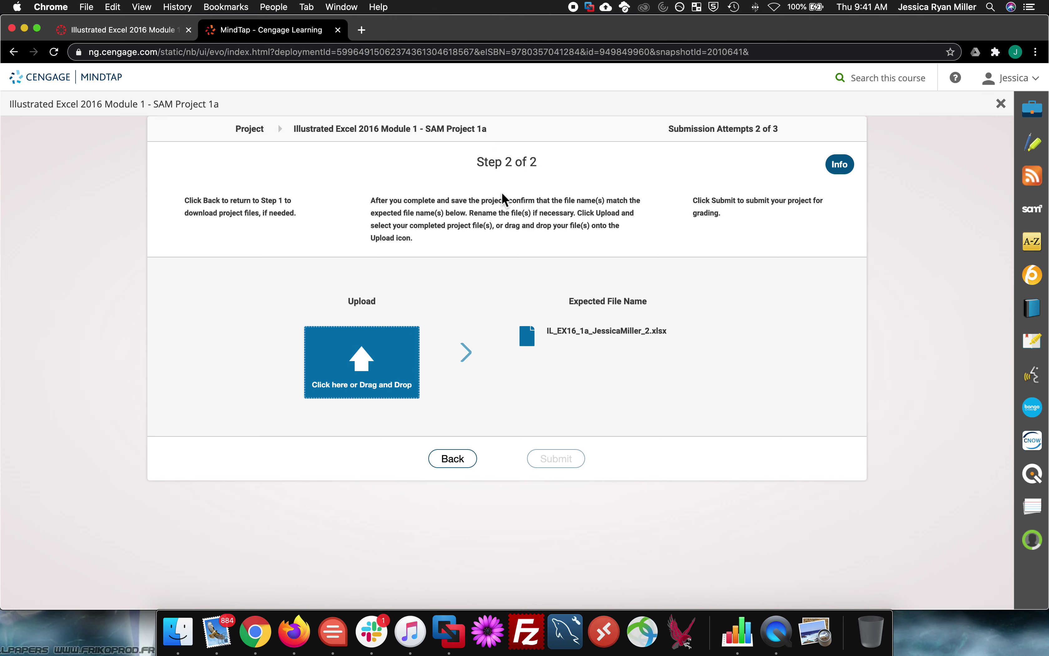
click(453, 459)
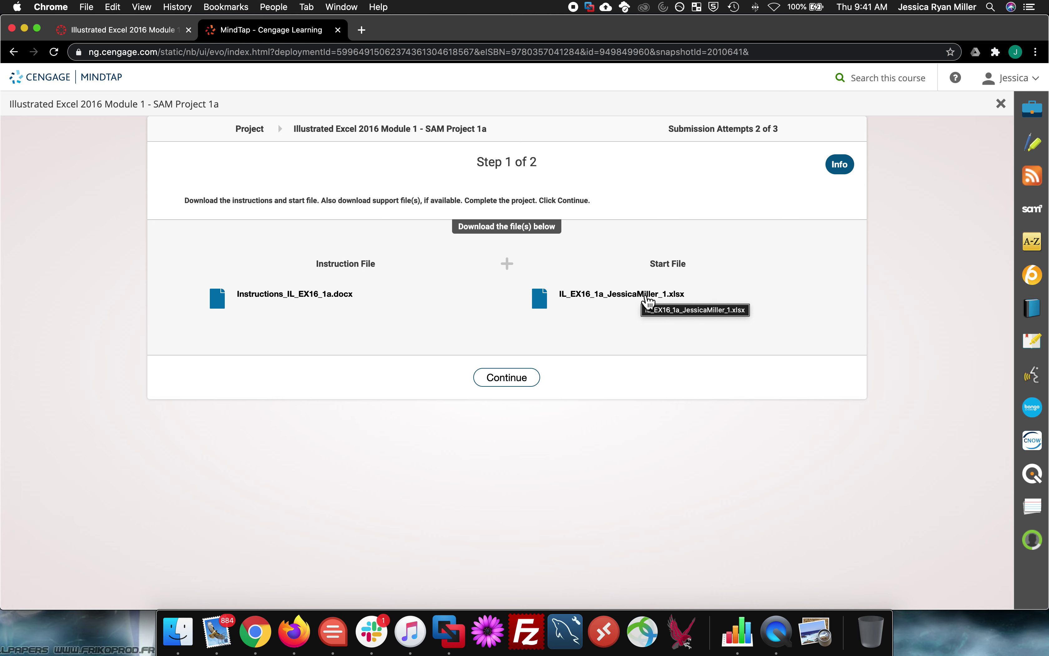
- Find the Microsoft Excel requirement in the course syllabus and open its free Microsoft Office link
click(129, 31)
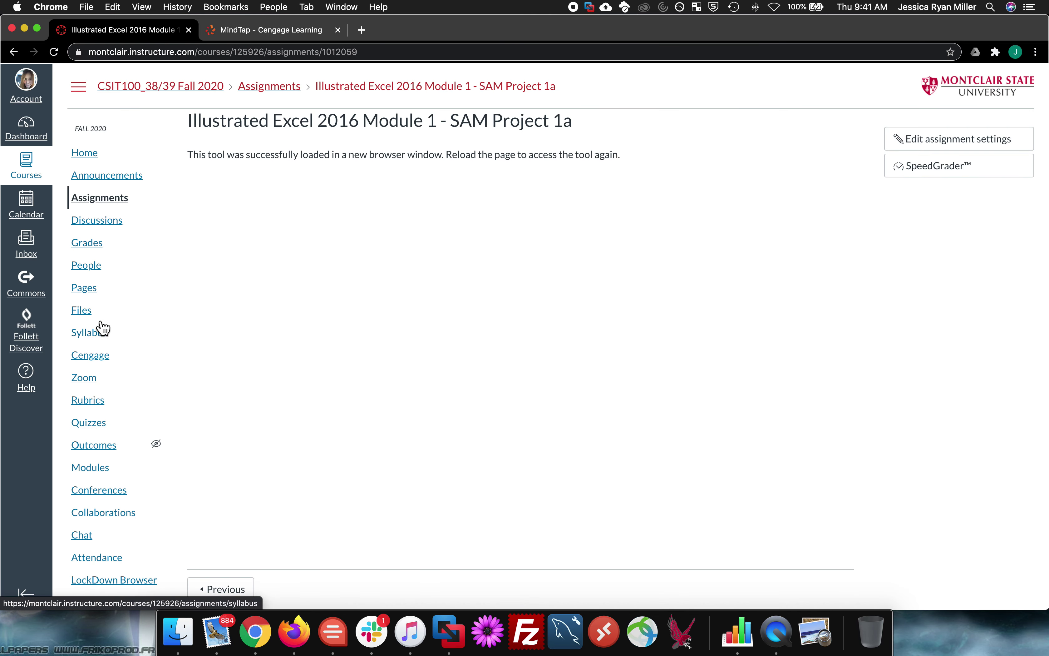
click(93, 336)
scroll(501, 316, down, 15)
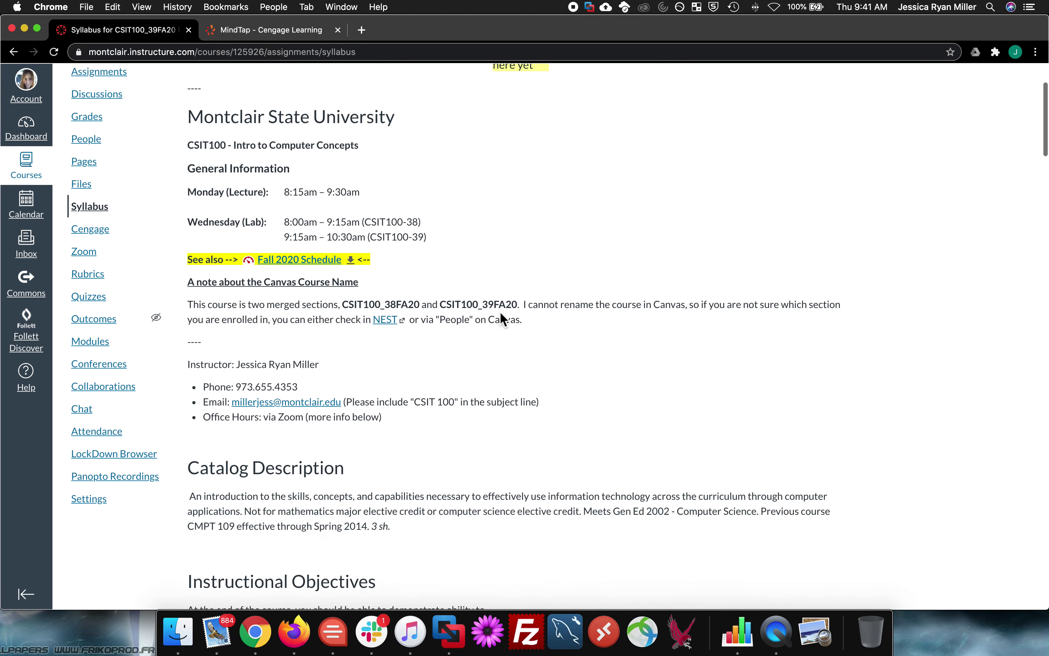
scroll(500, 313, down, 20)
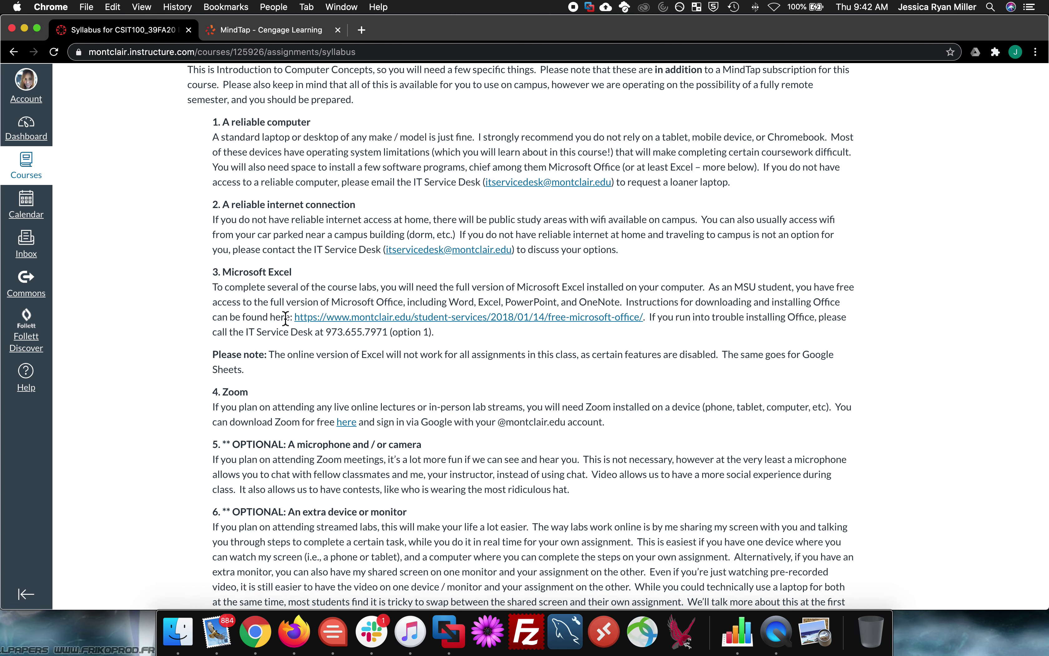
drag(286, 316, 647, 319)
scroll(564, 318, down, 1)
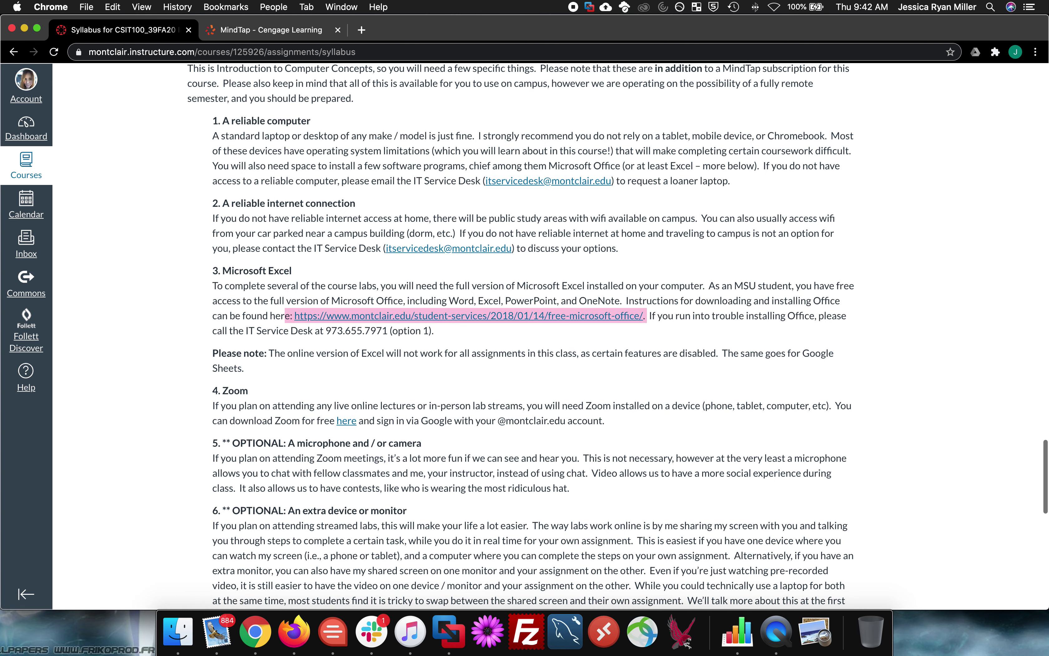
click(519, 320)
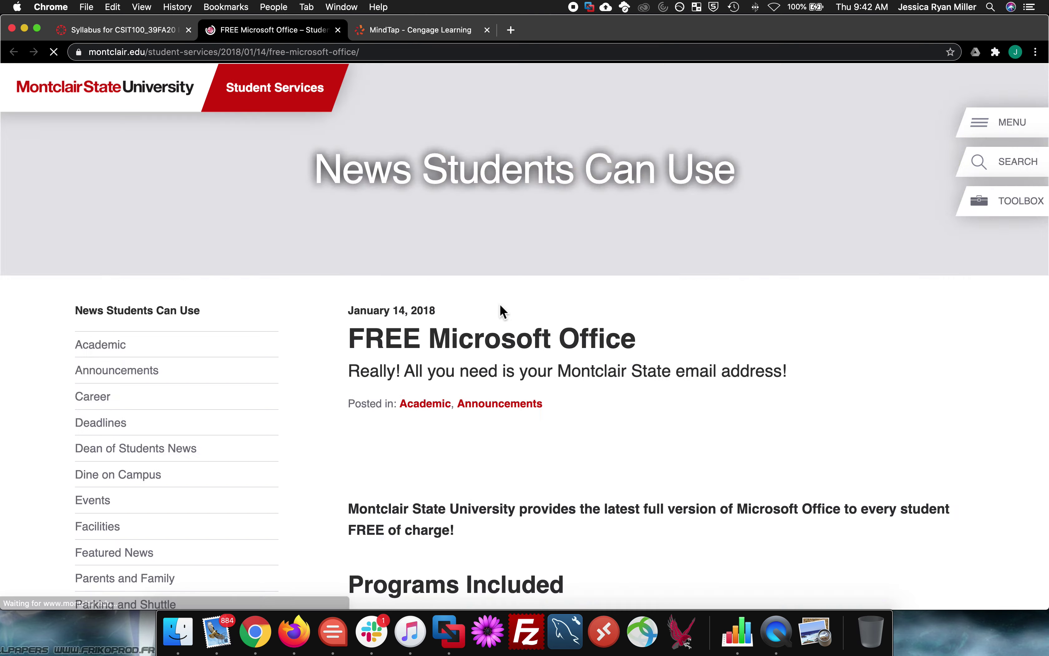
- Examine the free Microsoft Office page for the included programs and the installation steps for PC and Mac
scroll(529, 356, down, 10)
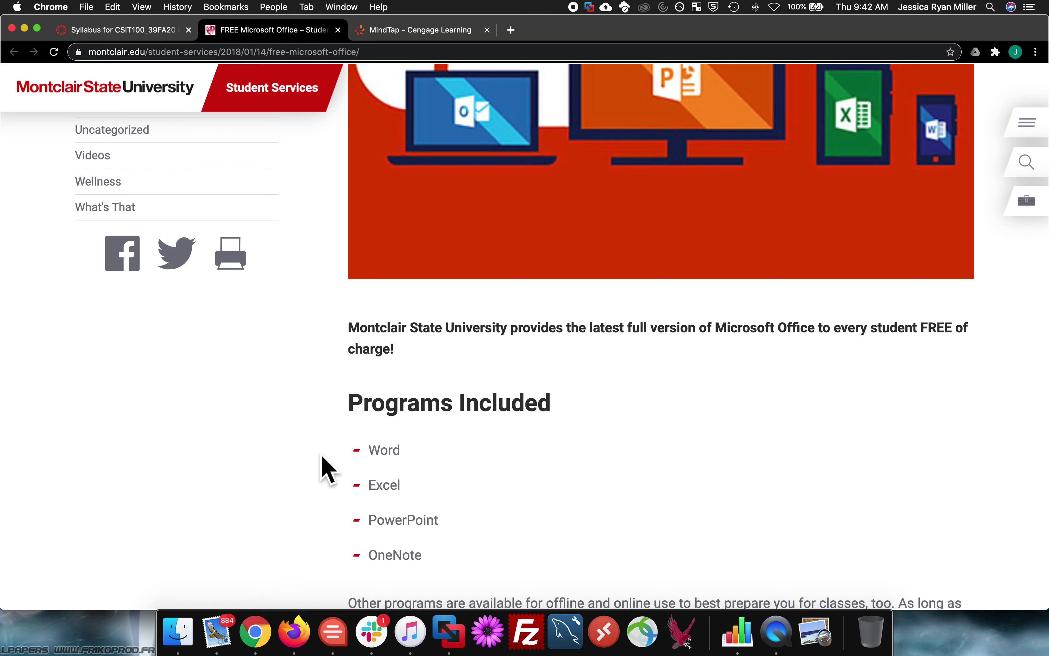
scroll(534, 447, up, 8)
scroll(534, 445, down, 11)
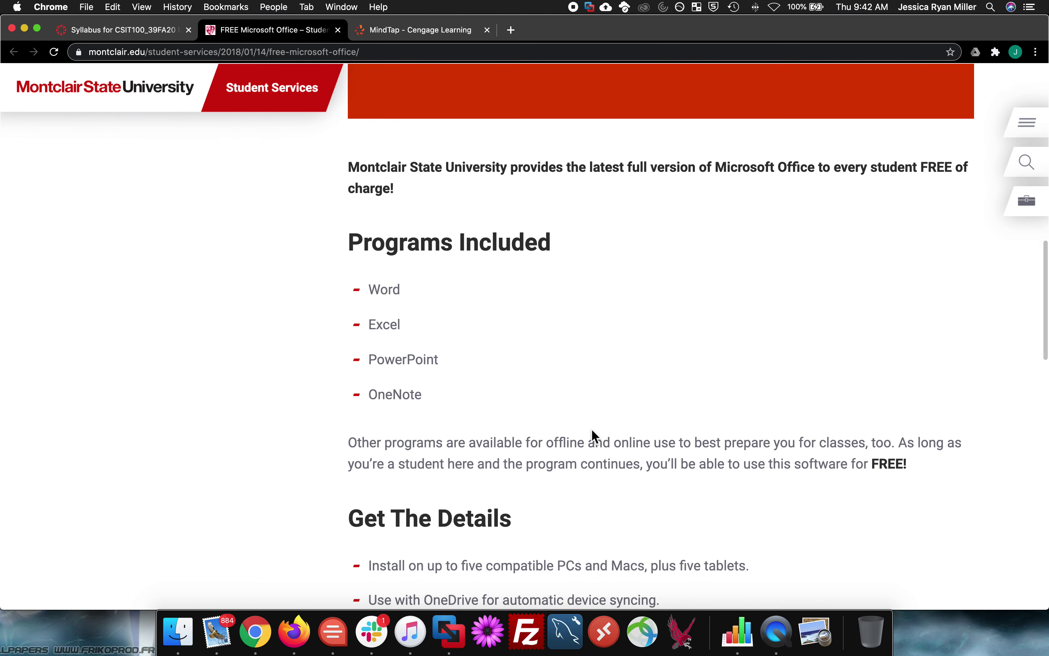
scroll(593, 435, down, 12)
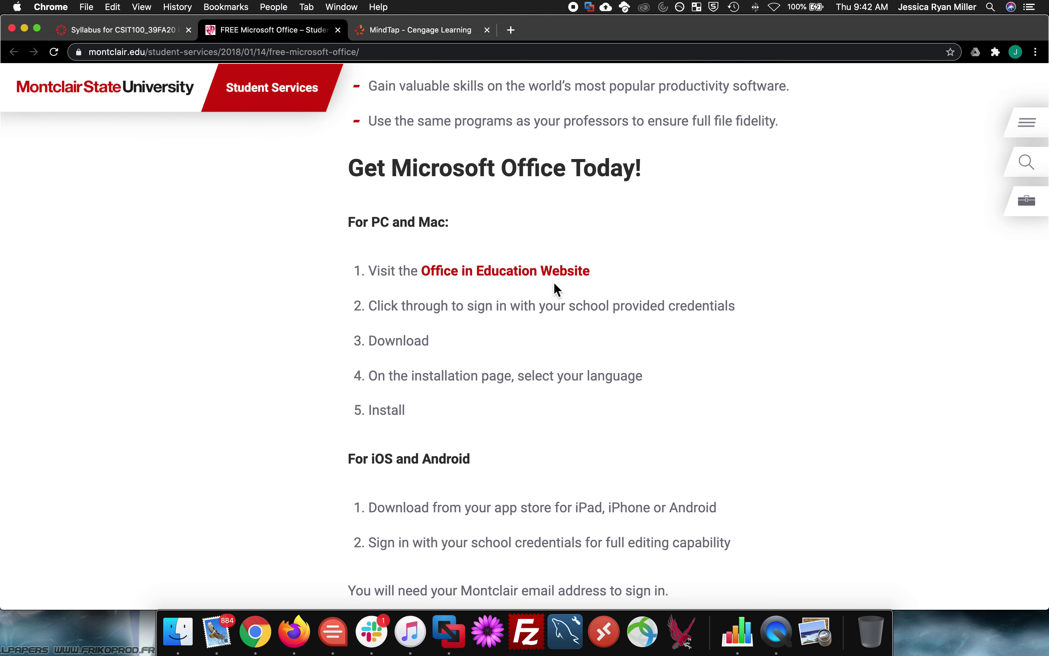
scroll(620, 334, down, 5)
scroll(621, 334, up, 20)
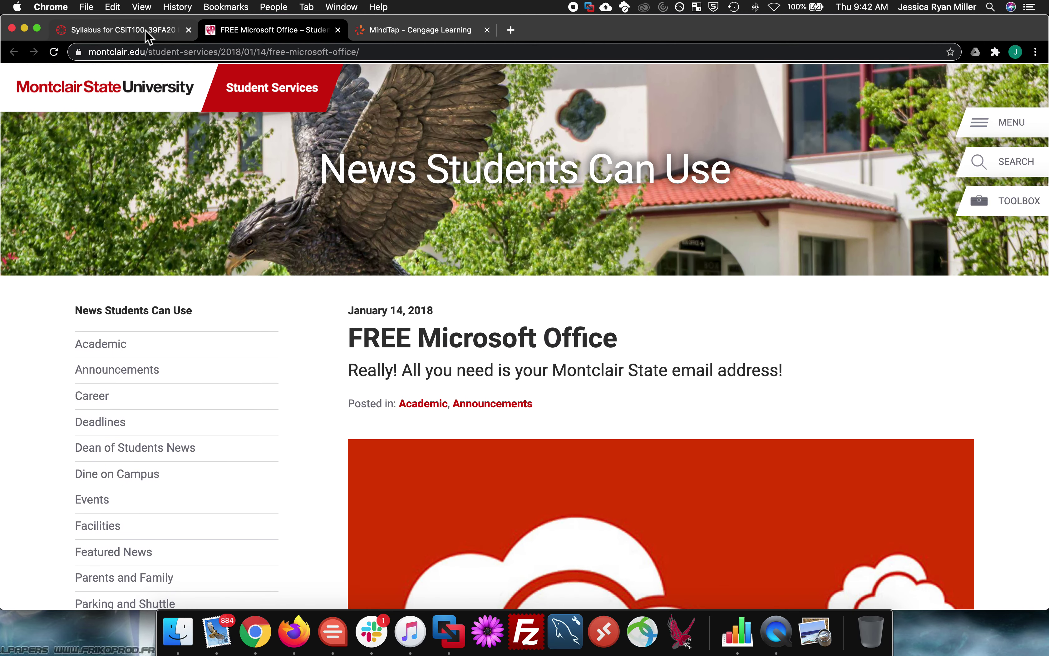
- Return to the syllabus and highlight the IT Service Desk contact under the Microsoft Excel requirement
click(146, 30)
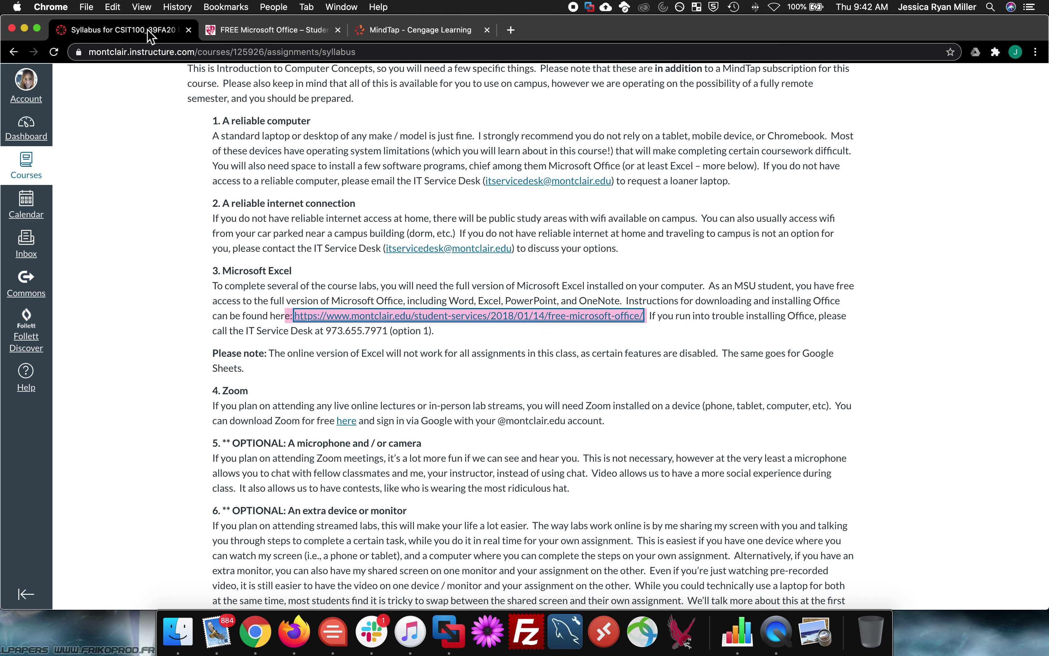
drag(436, 332, 300, 335)
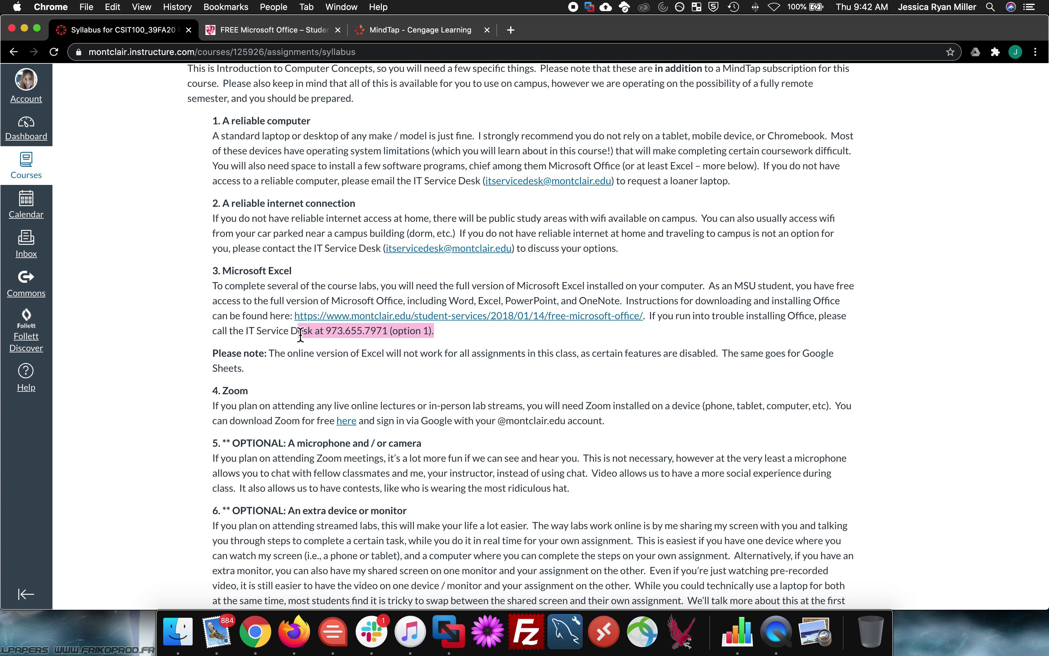
click(469, 344)
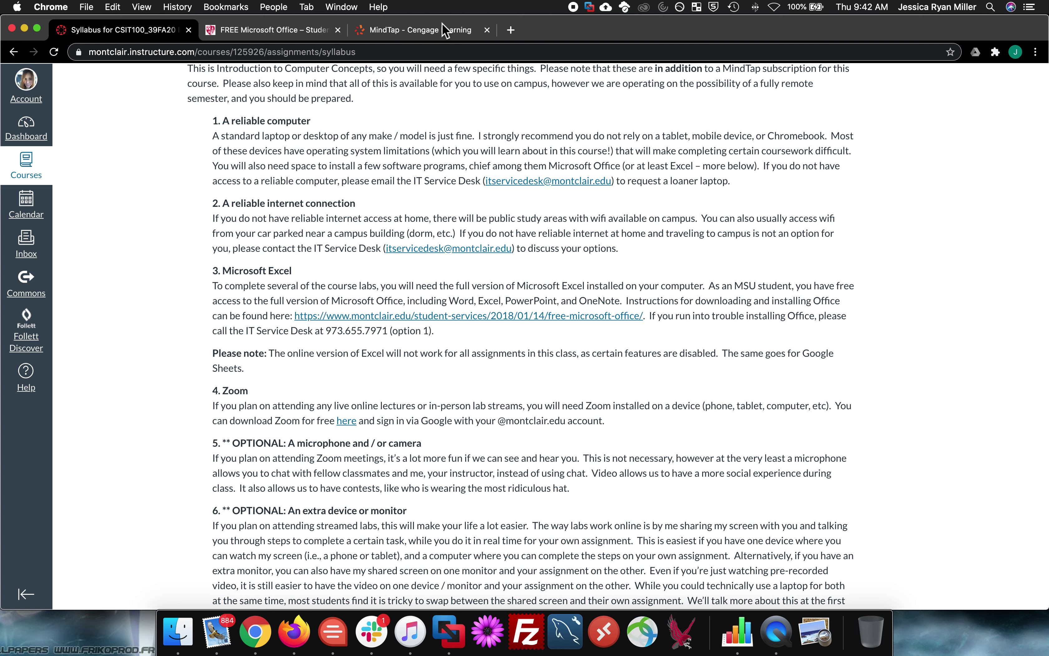
- Download the project's instruction file Instructions_IL_EX16_1a.docx and the Excel start file from MindTap
click(424, 31)
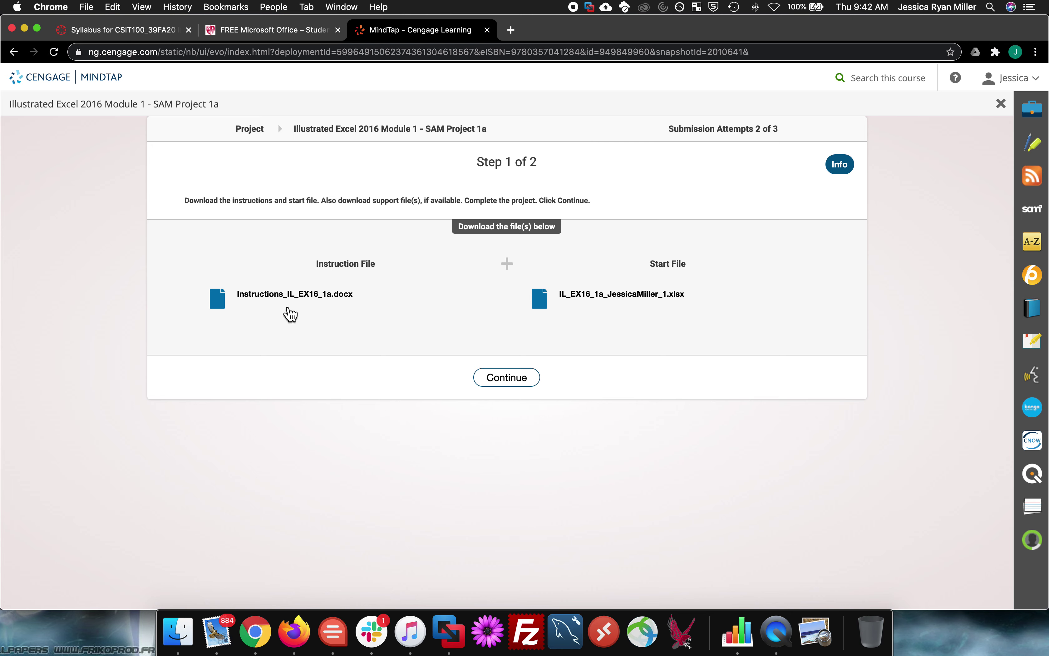
click(297, 300)
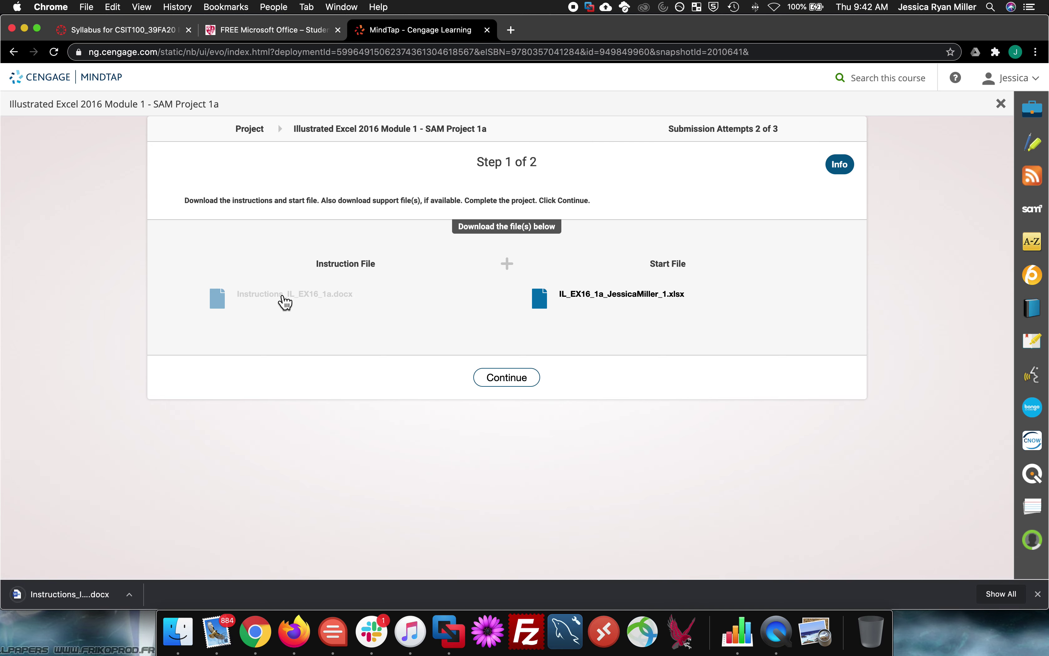
click(613, 303)
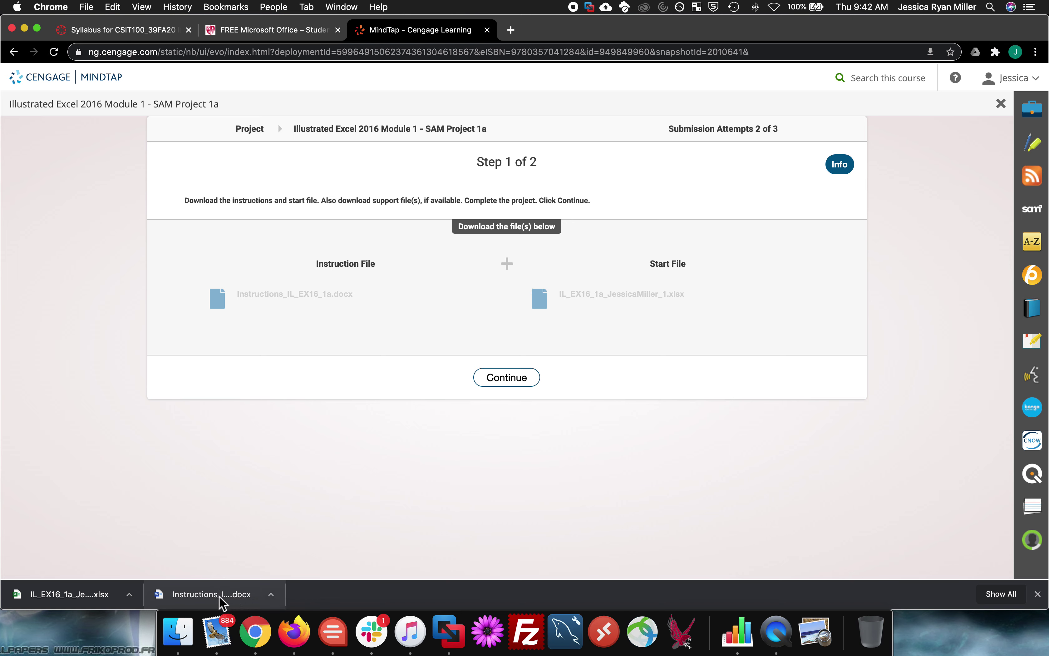
- Open the downloaded instructions document in Word and review its Getting Started section
click(219, 597)
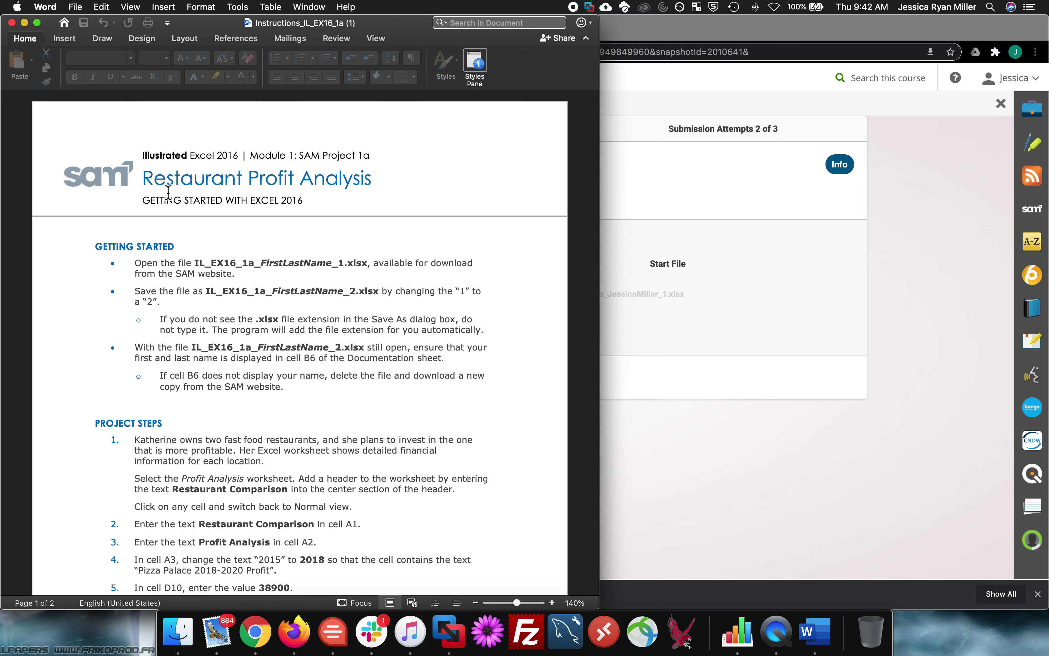
scroll(175, 273, down, 2)
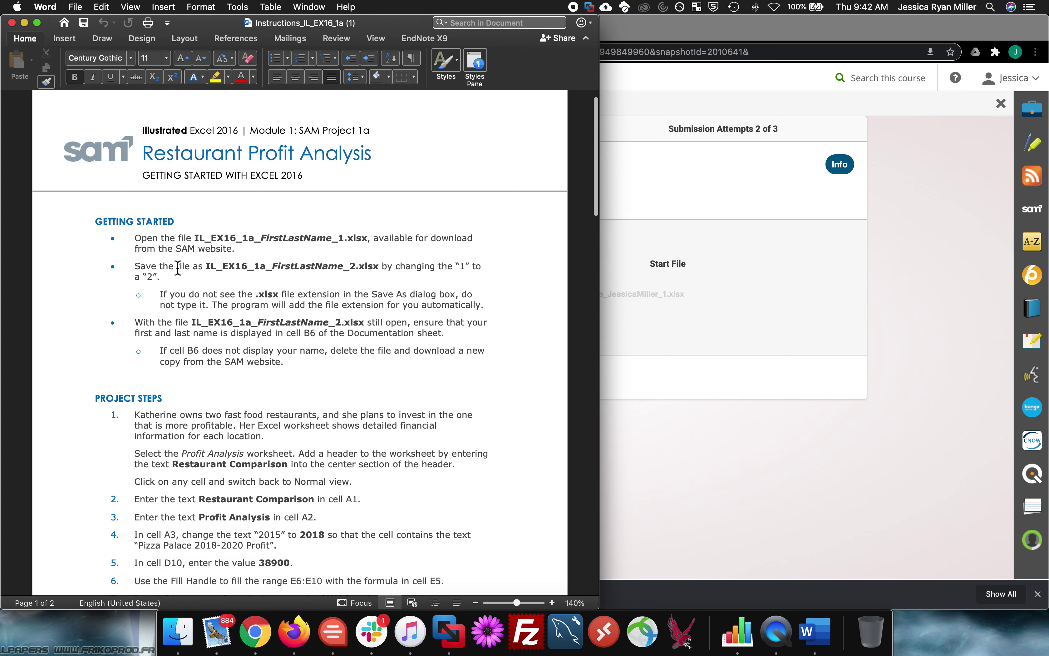
drag(196, 251, 363, 374)
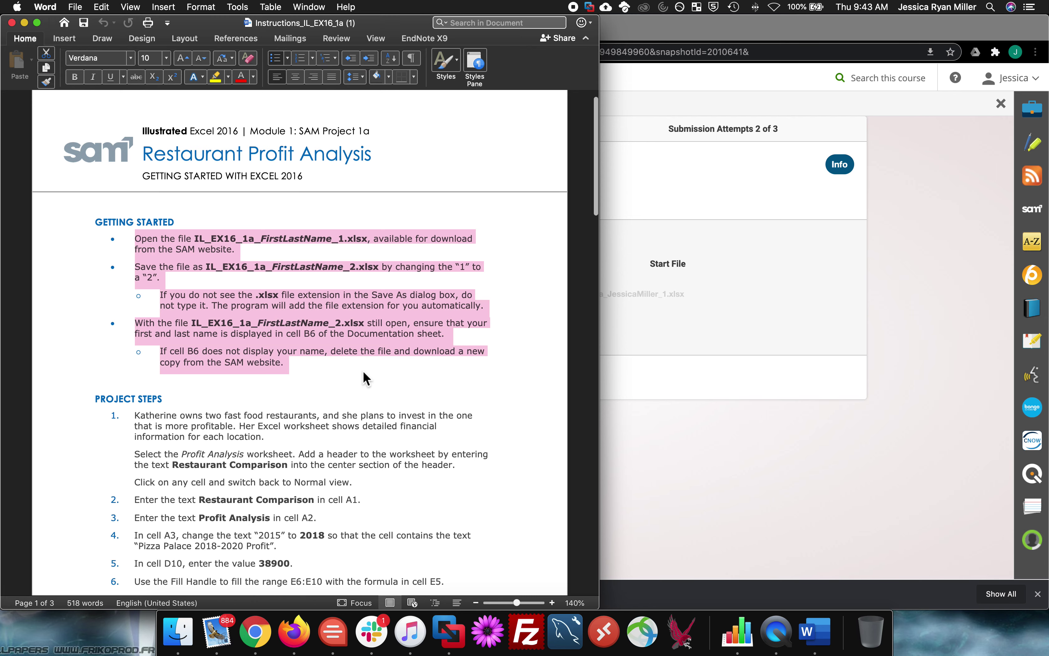
click(315, 373)
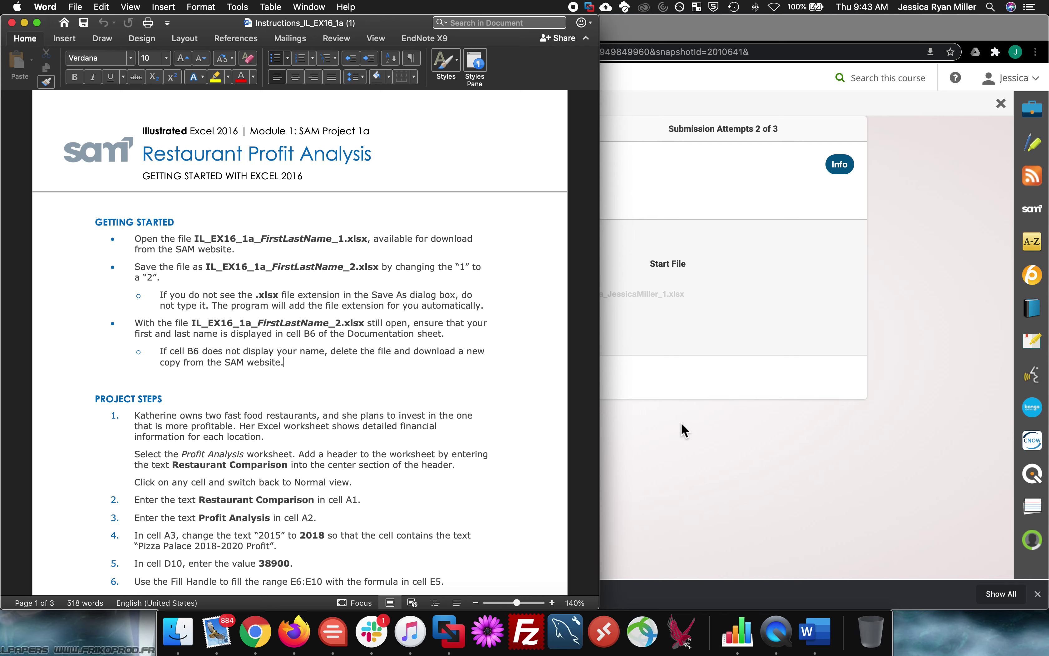
- Return to the browser, open the downloaded start workbook in Excel and enlarge its window
click(734, 515)
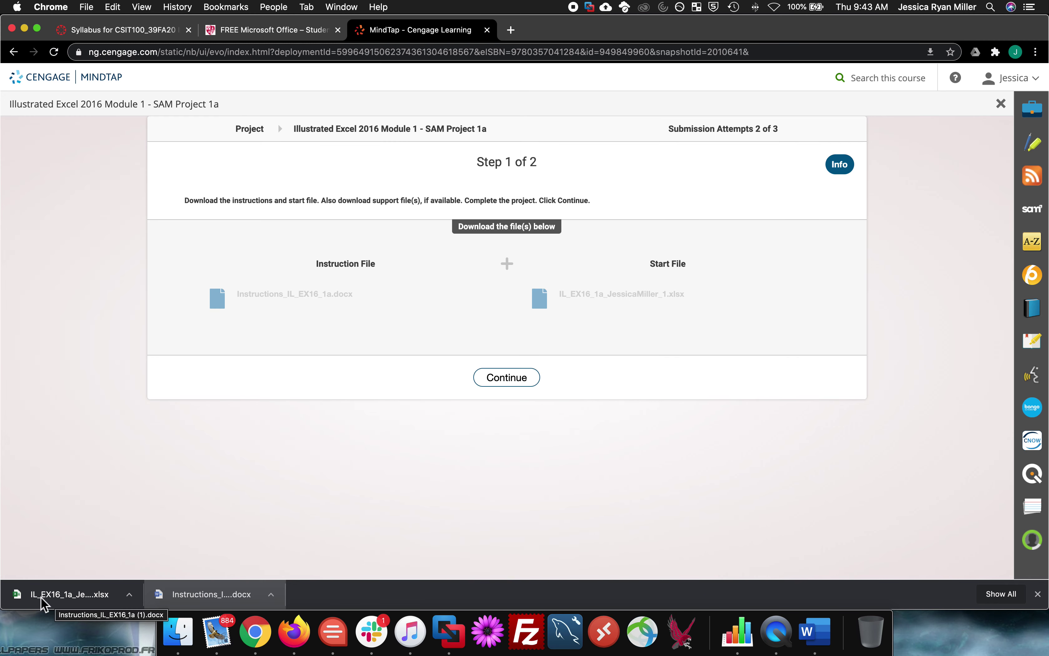
click(73, 599)
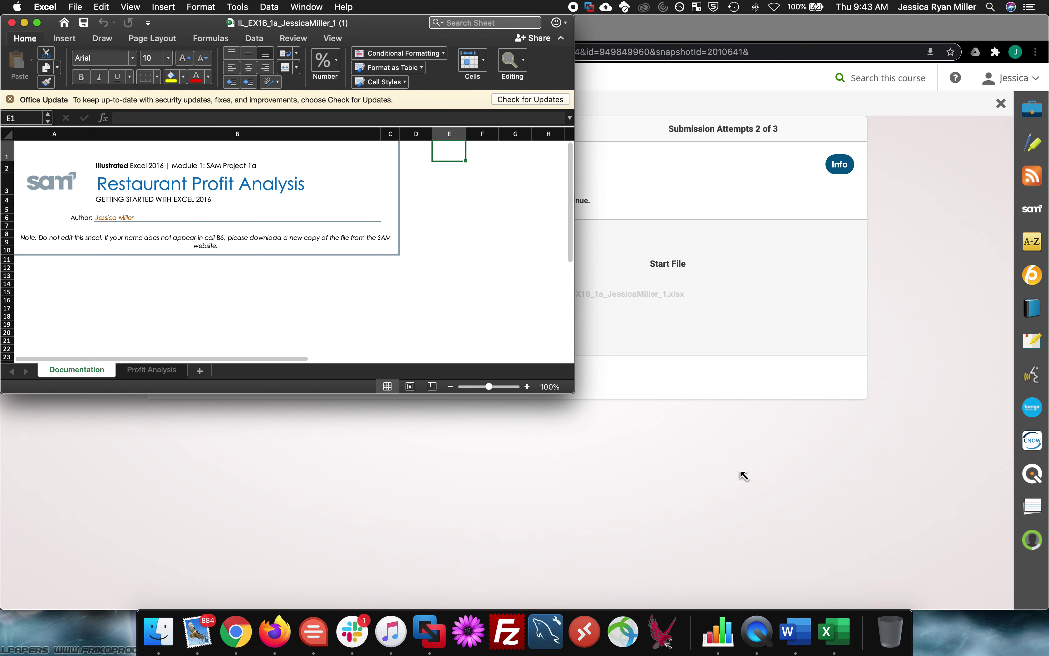
drag(744, 476, 875, 547)
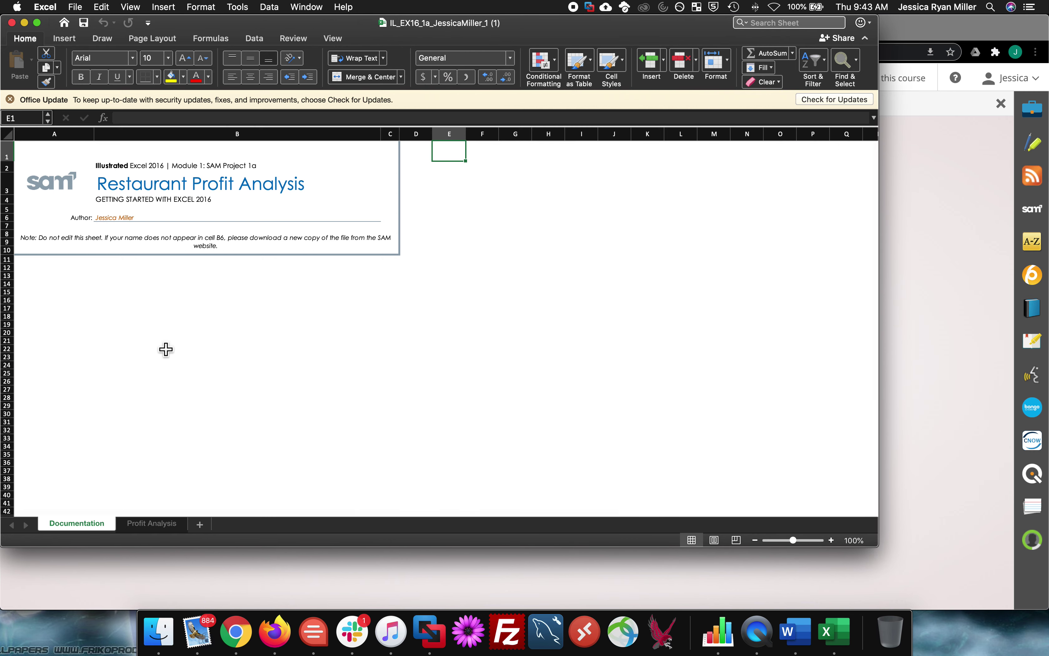
- Look at the workbook's Profit Analysis sheet and return to the Documentation sheet
click(157, 525)
click(79, 523)
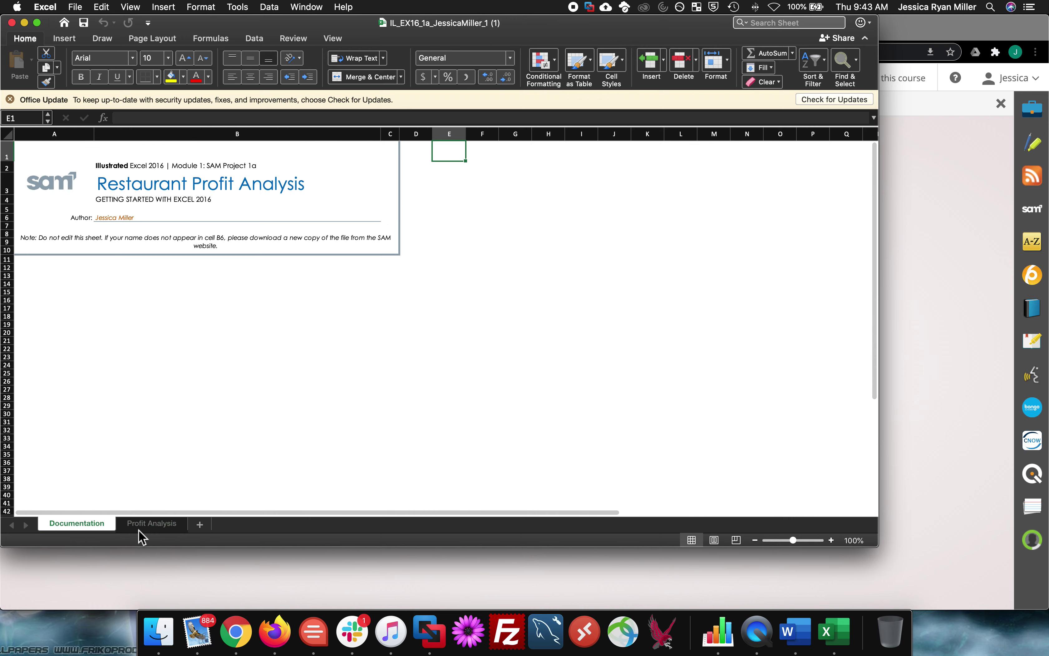
click(143, 525)
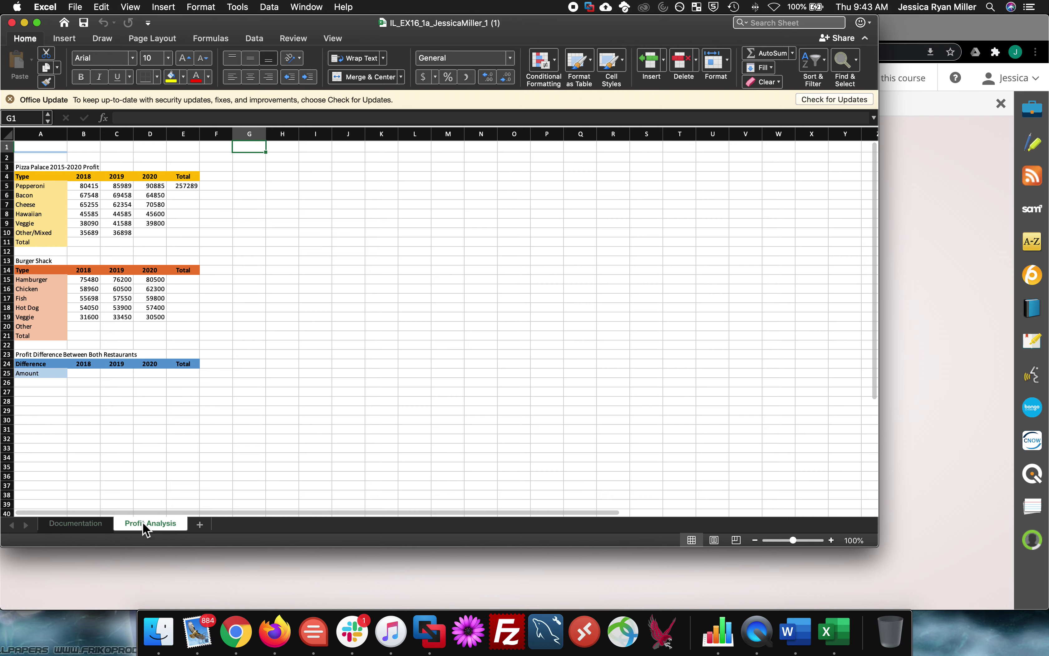
click(79, 525)
- Arrange the Excel workbook side by side with the Word instructions and make the workbook active
drag(379, 29, 1038, 164)
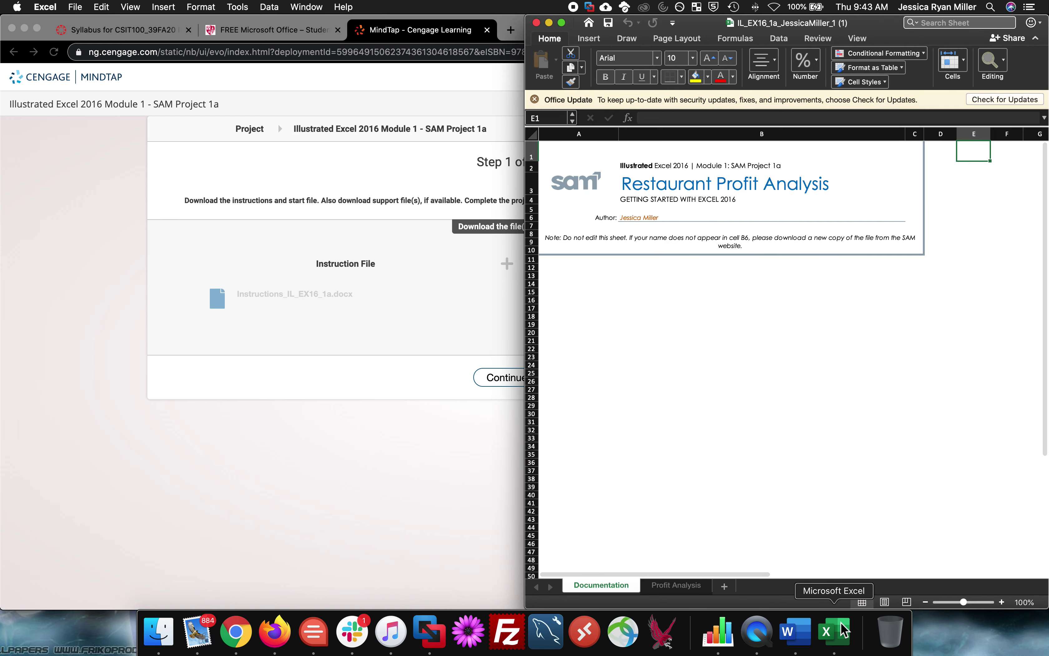
click(796, 631)
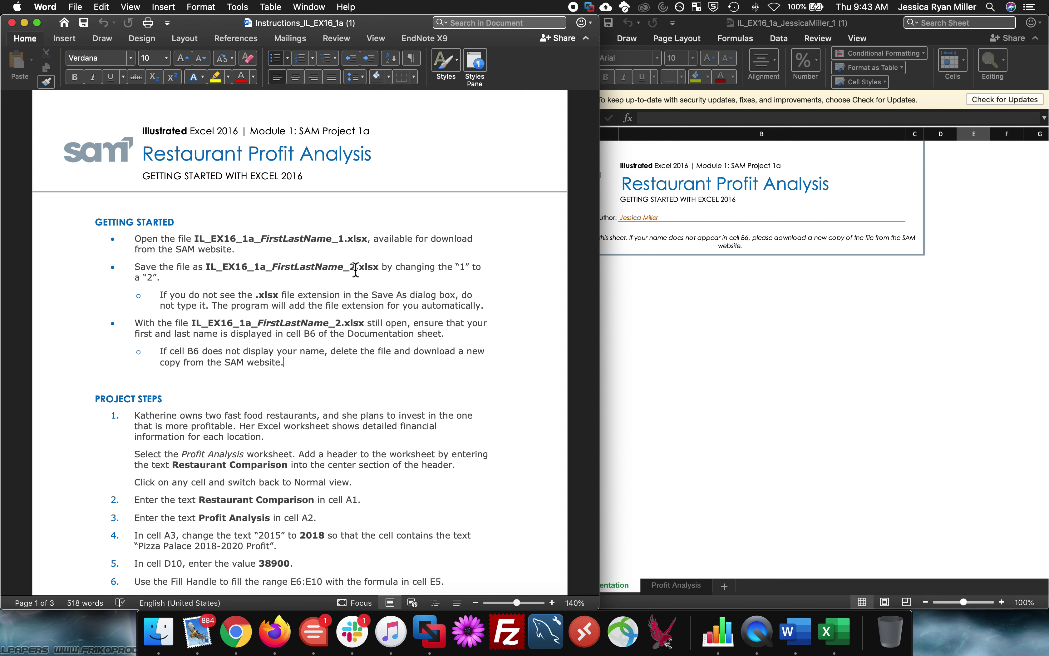
click(629, 284)
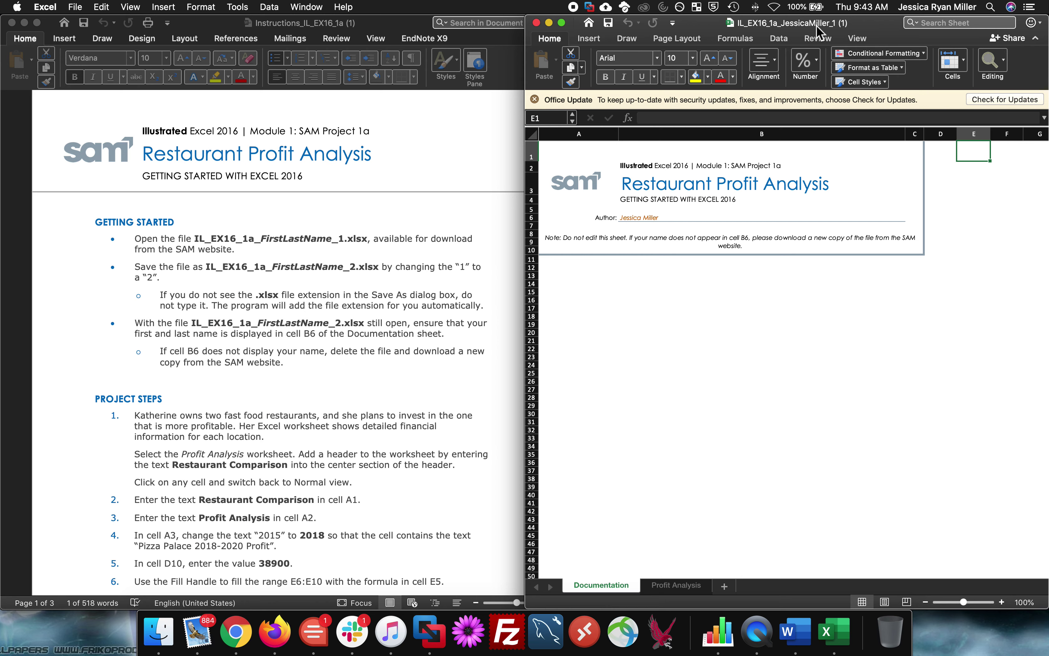
- Save a copy of the start workbook in the desktop's StuffOnMyDesktop folder, with the file name ending in _2 instead of _1 (1)
click(82, 6)
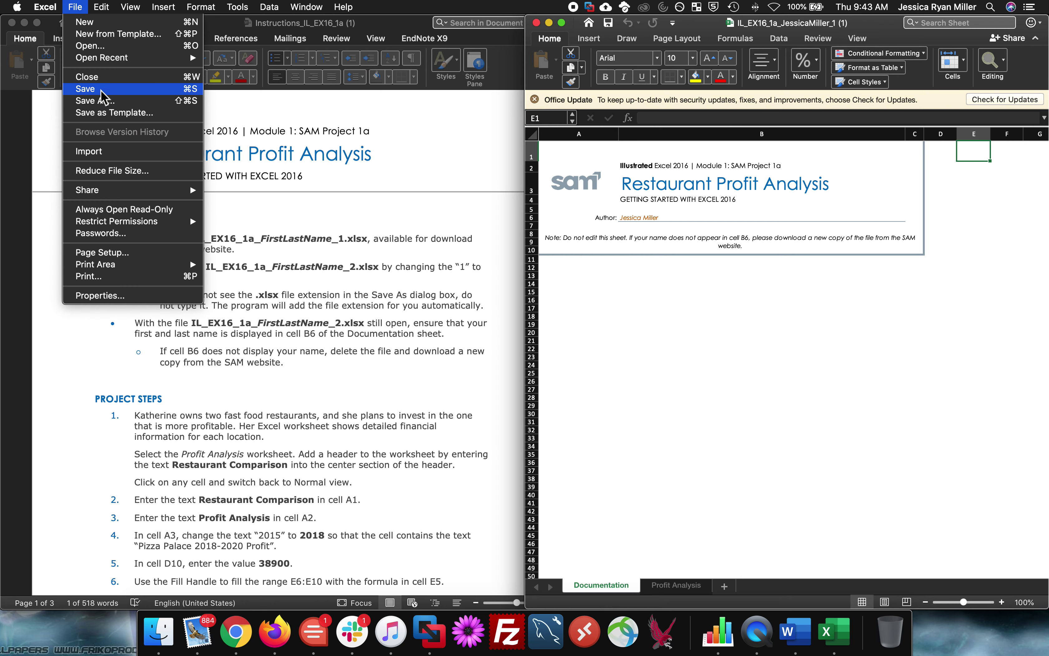
click(117, 105)
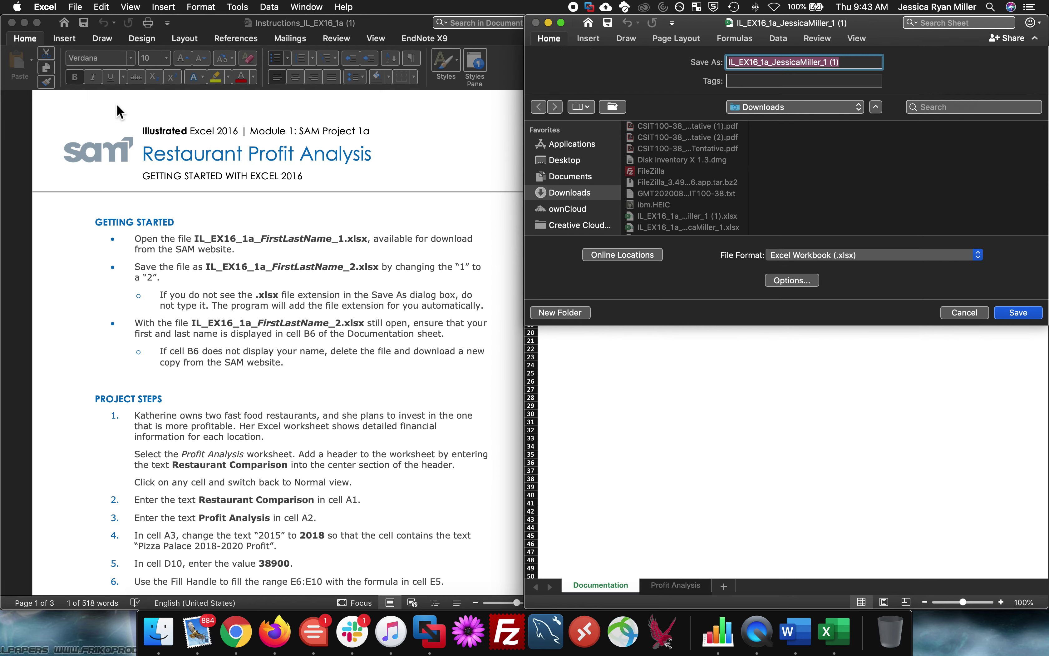
click(851, 62)
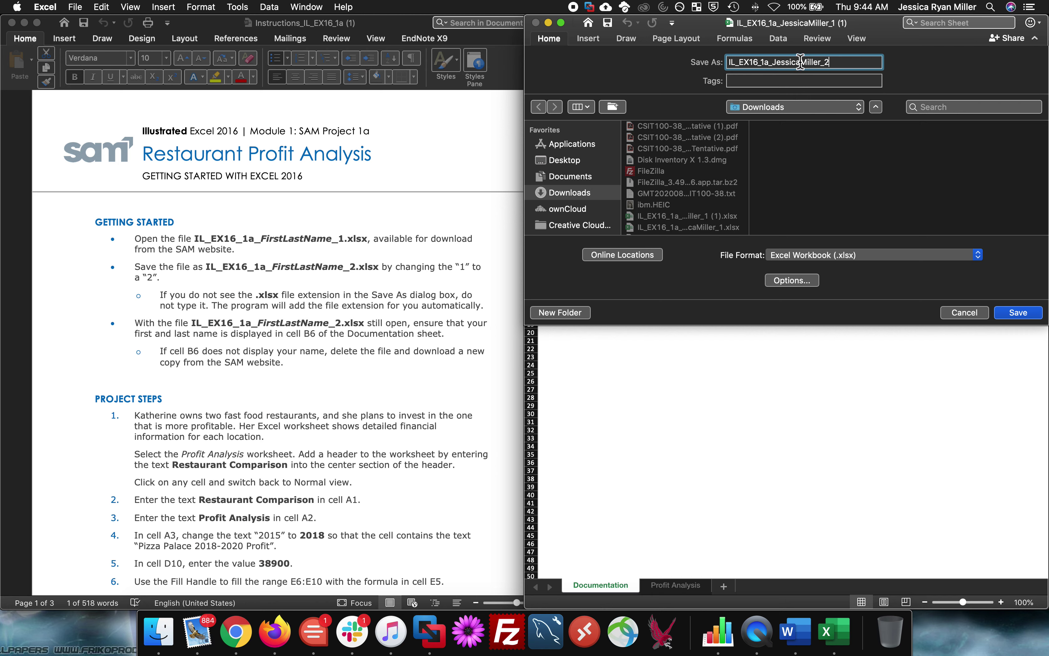
click(599, 163)
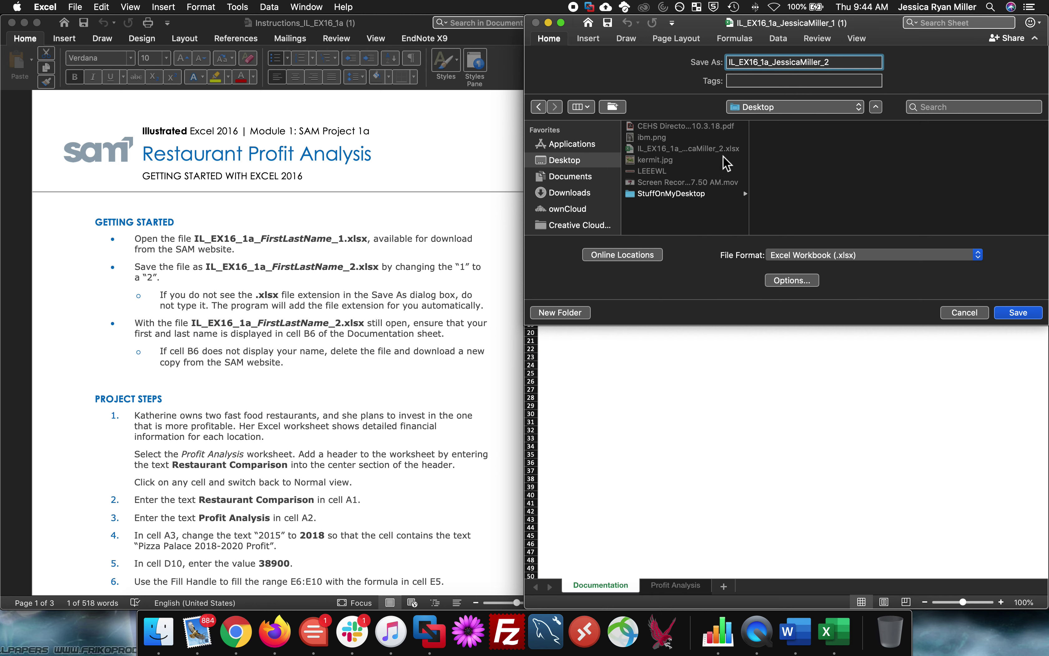
click(675, 195)
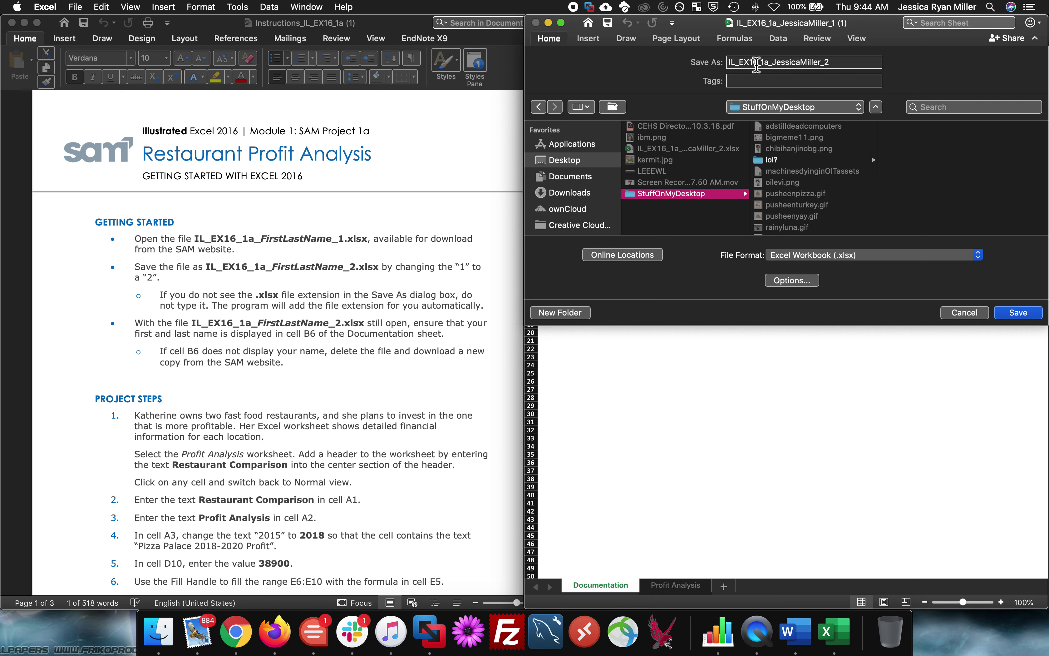
drag(850, 62, 720, 65)
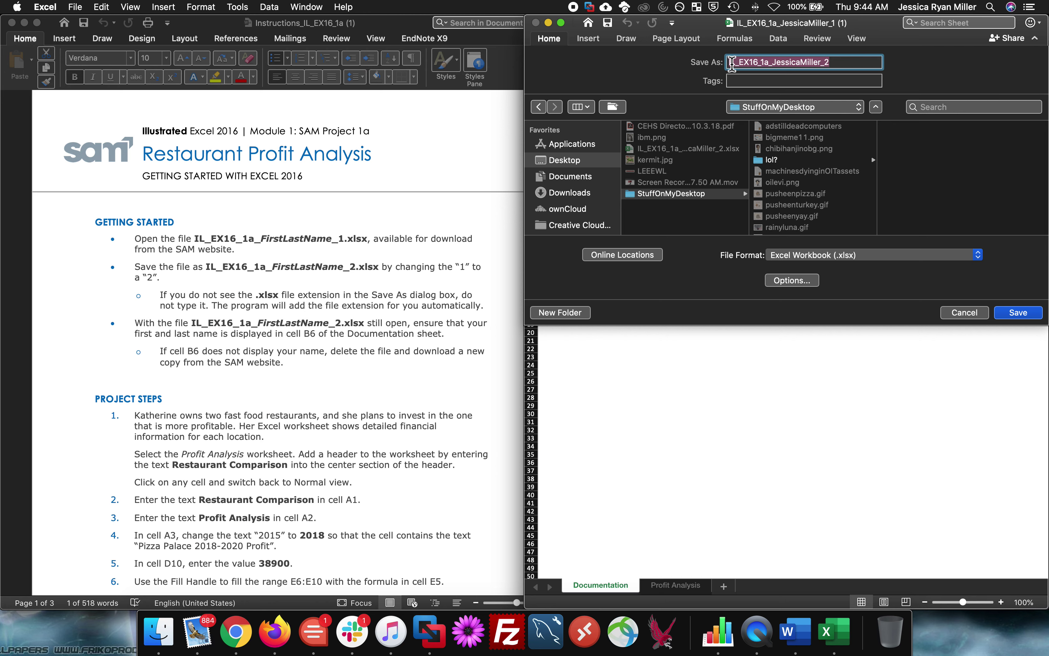
click(761, 63)
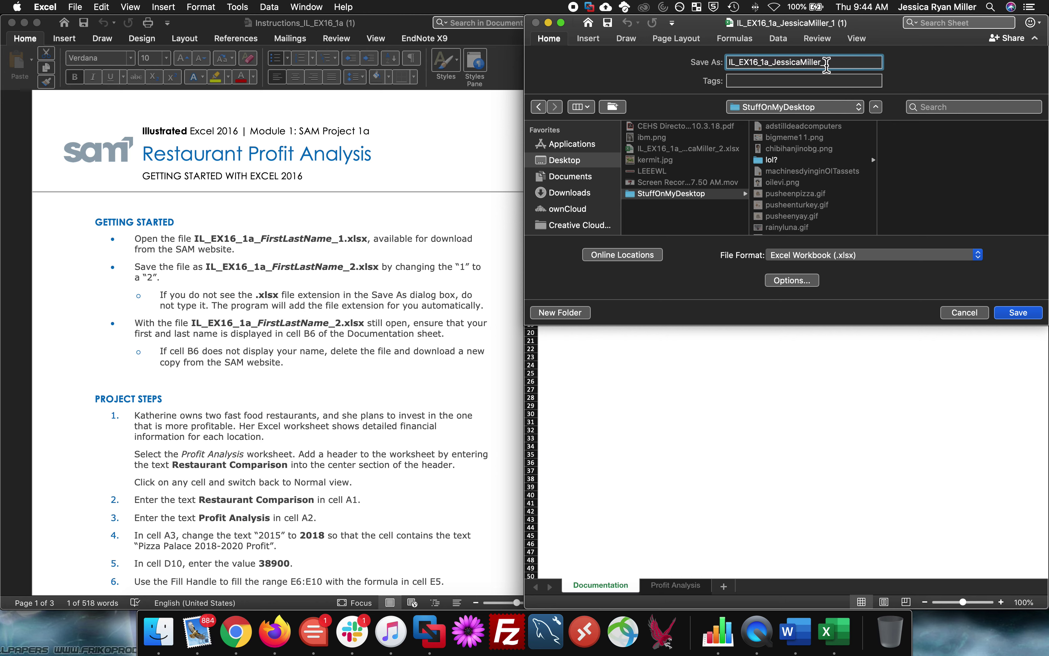
drag(824, 65, 779, 65)
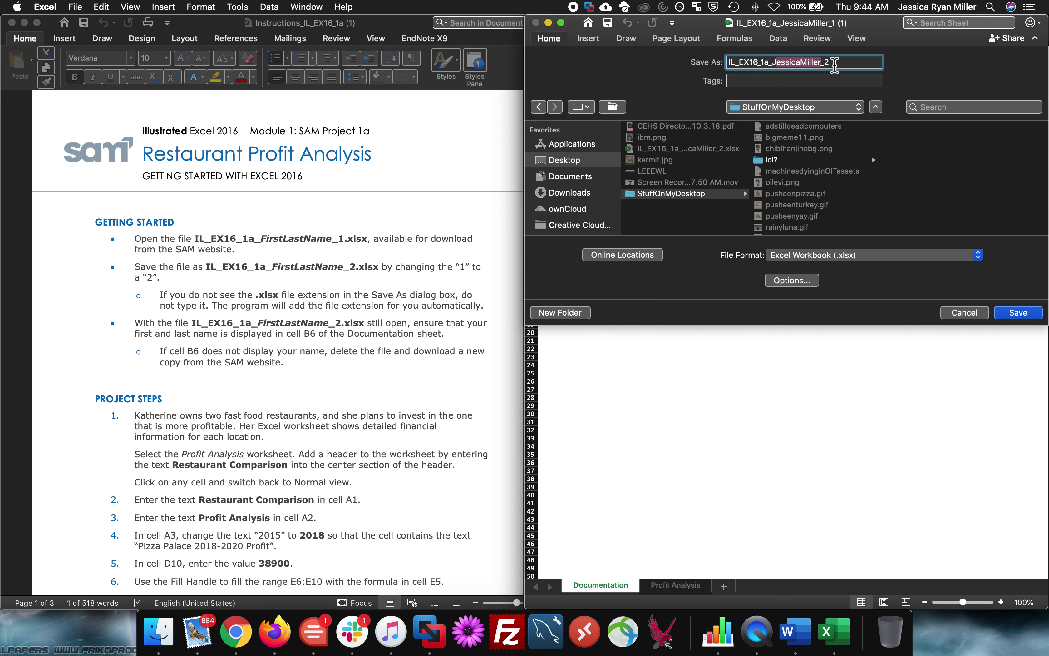
click(867, 67)
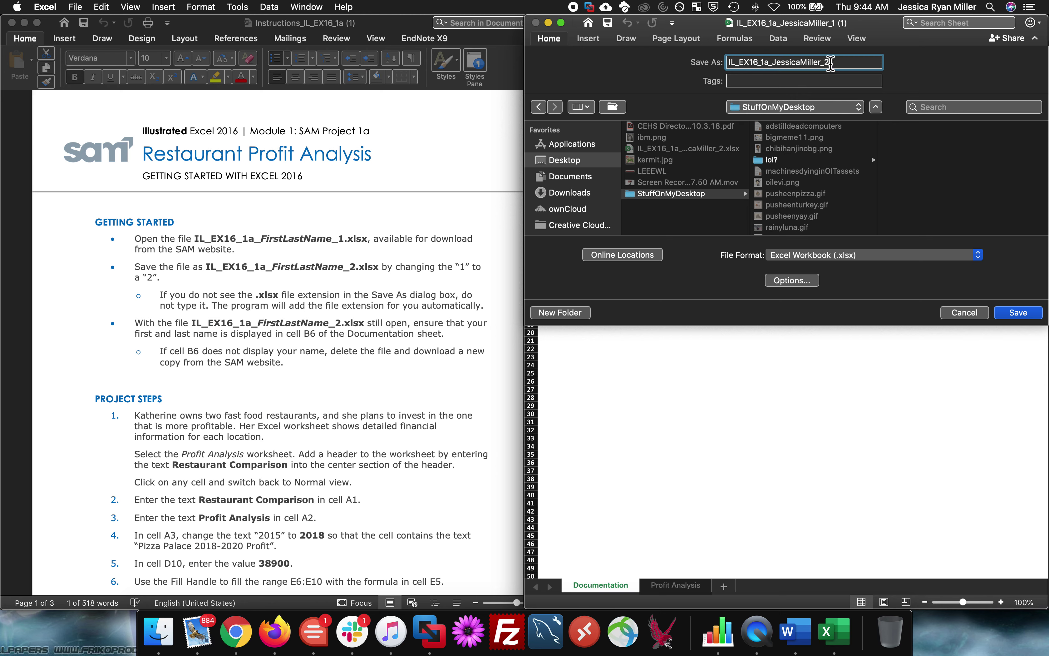
click(1019, 313)
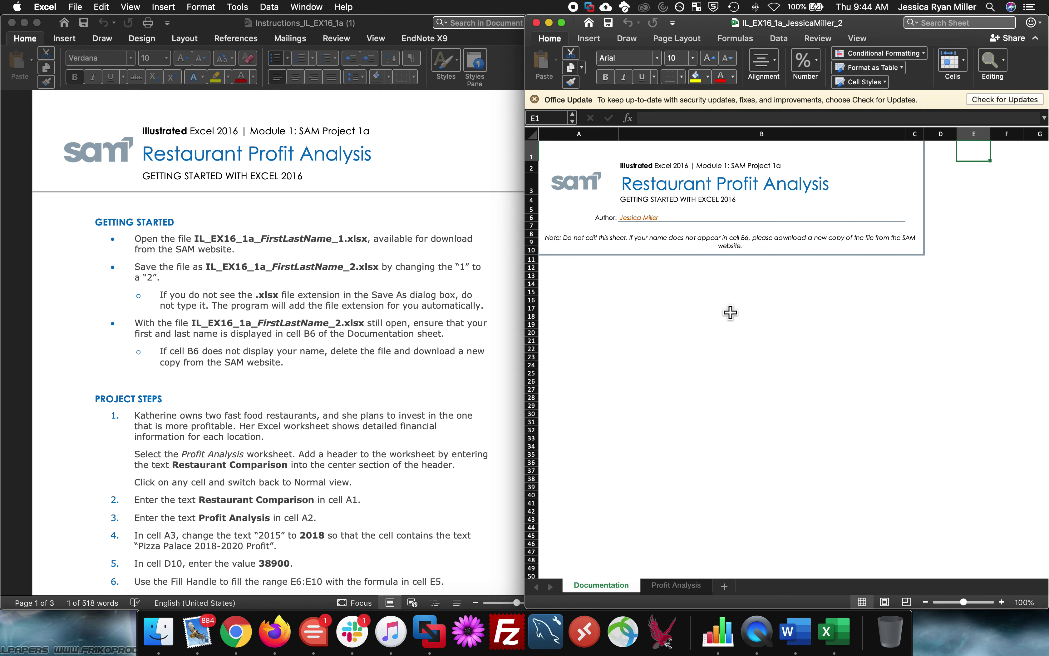
- Check the author name in cell B6 of the Documentation sheet, enlarging the sheet to 140%
click(730, 313)
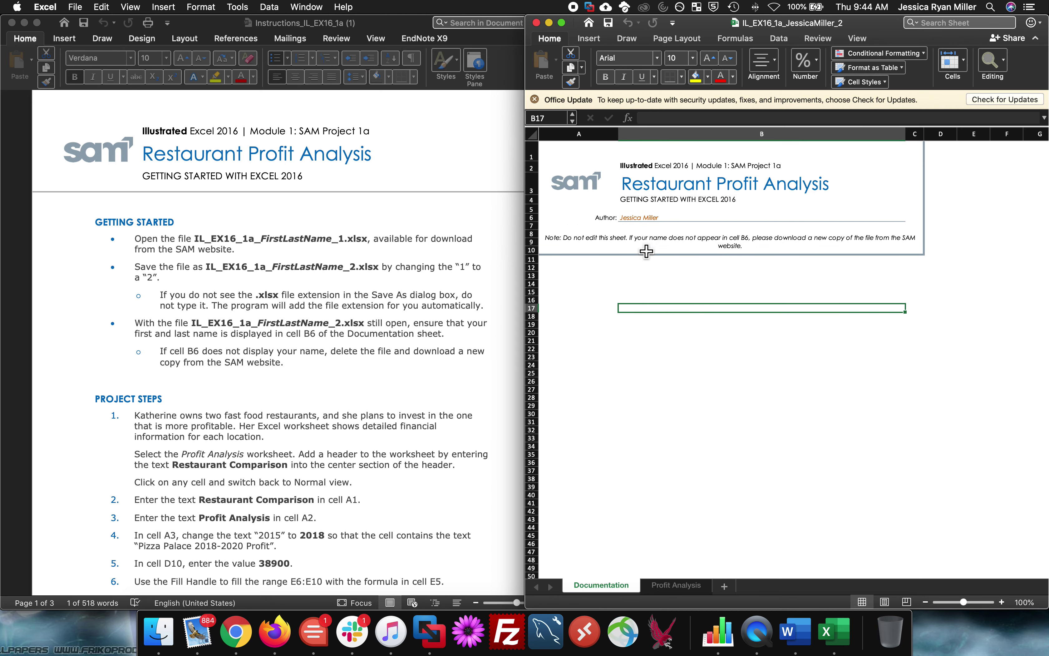
click(653, 221)
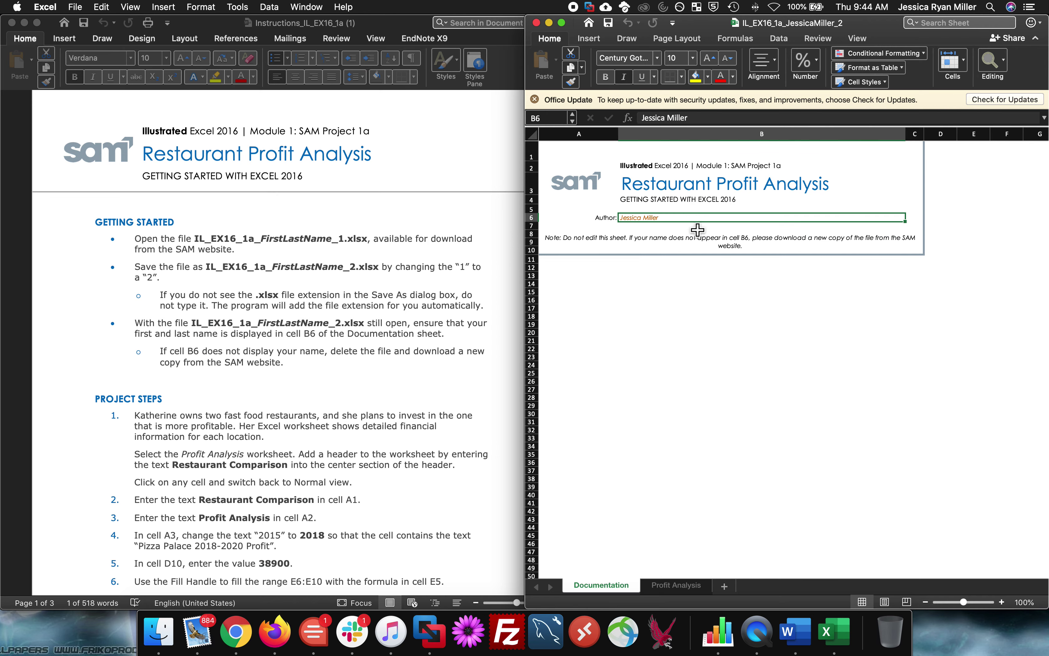
click(1002, 602)
click(1002, 603)
click(1003, 603)
click(1002, 602)
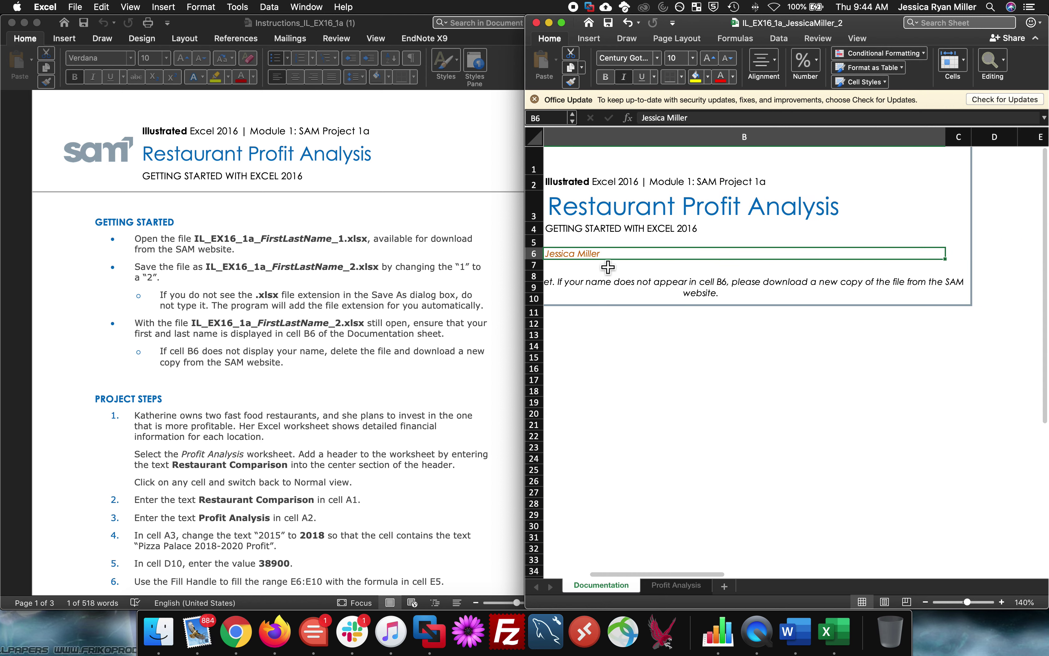
scroll(591, 268, left, 3)
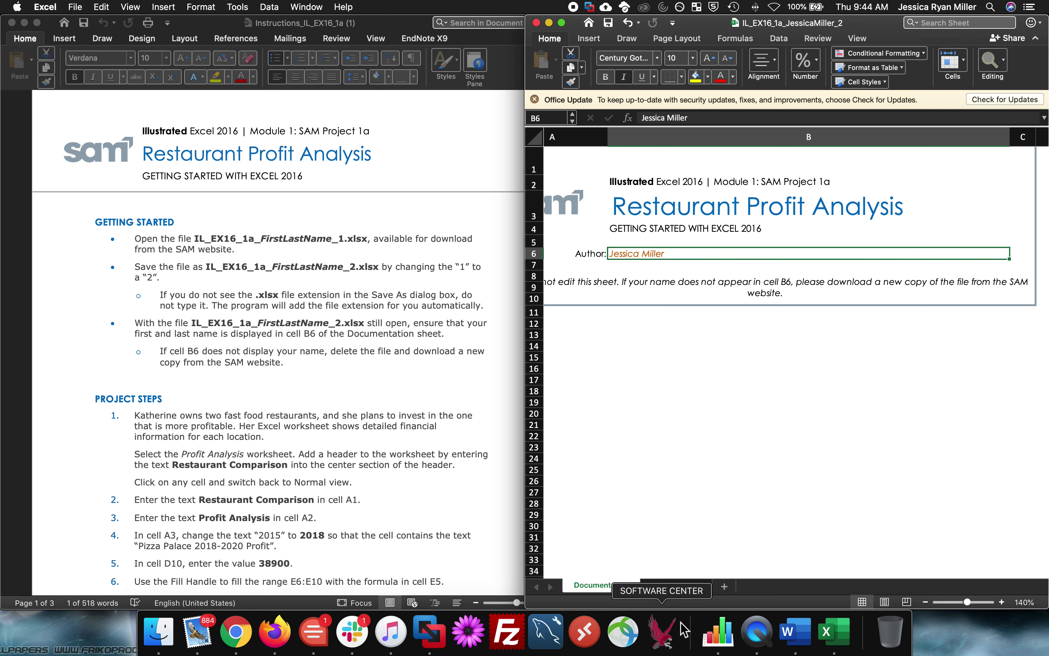
- Open the Profit Analysis sheet and read project steps 1 to 8 in the Word instructions alongside it
click(676, 586)
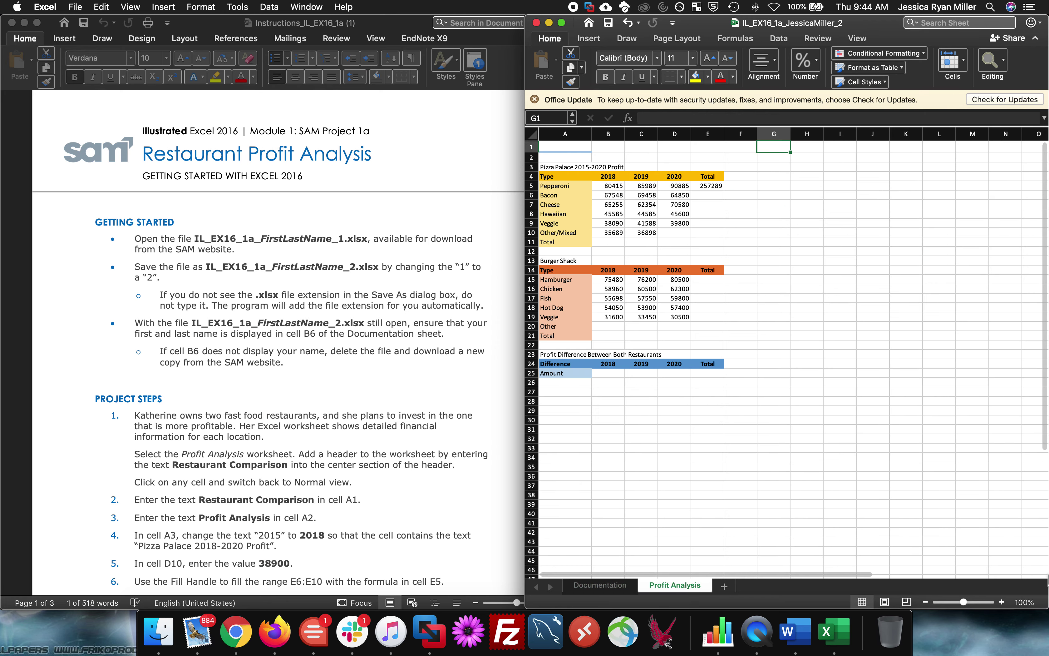
scroll(382, 382, down, 5)
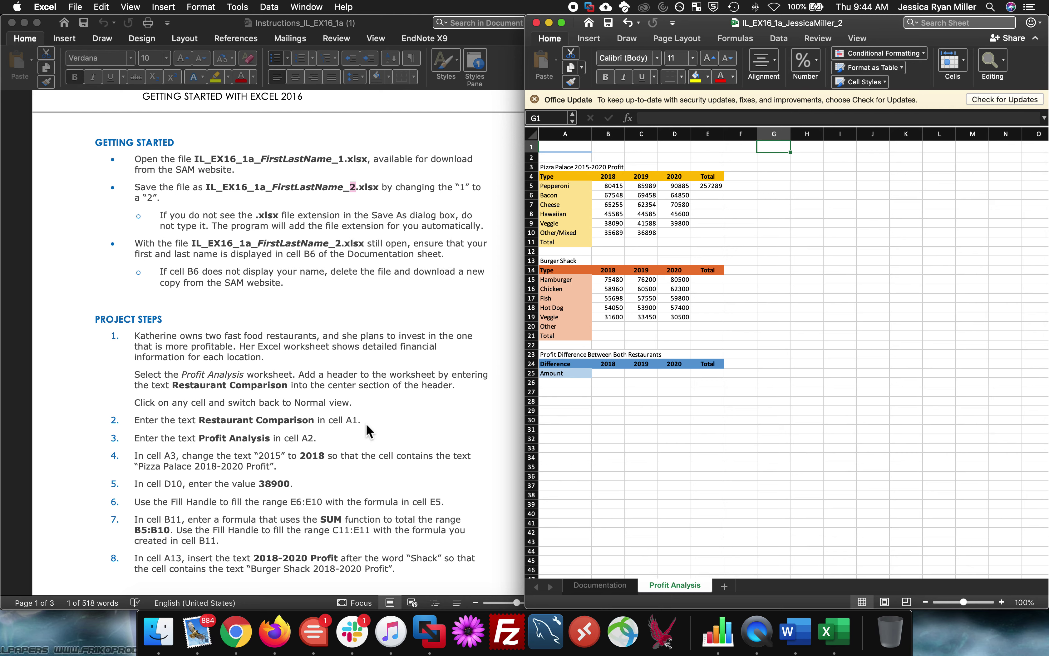
click(705, 262)
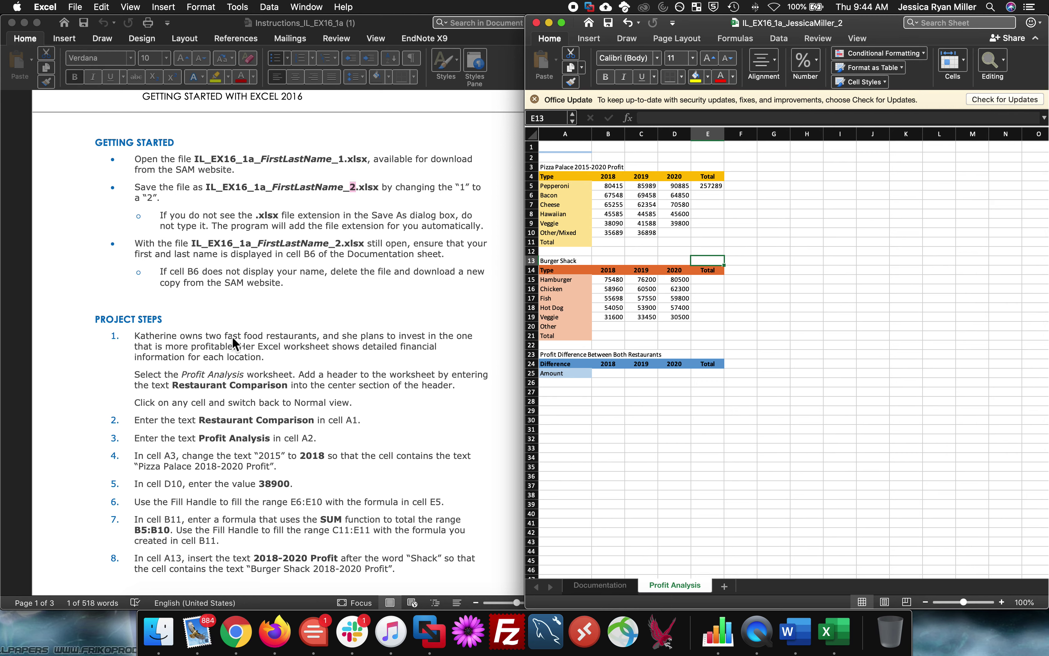
scroll(234, 343, down, 3)
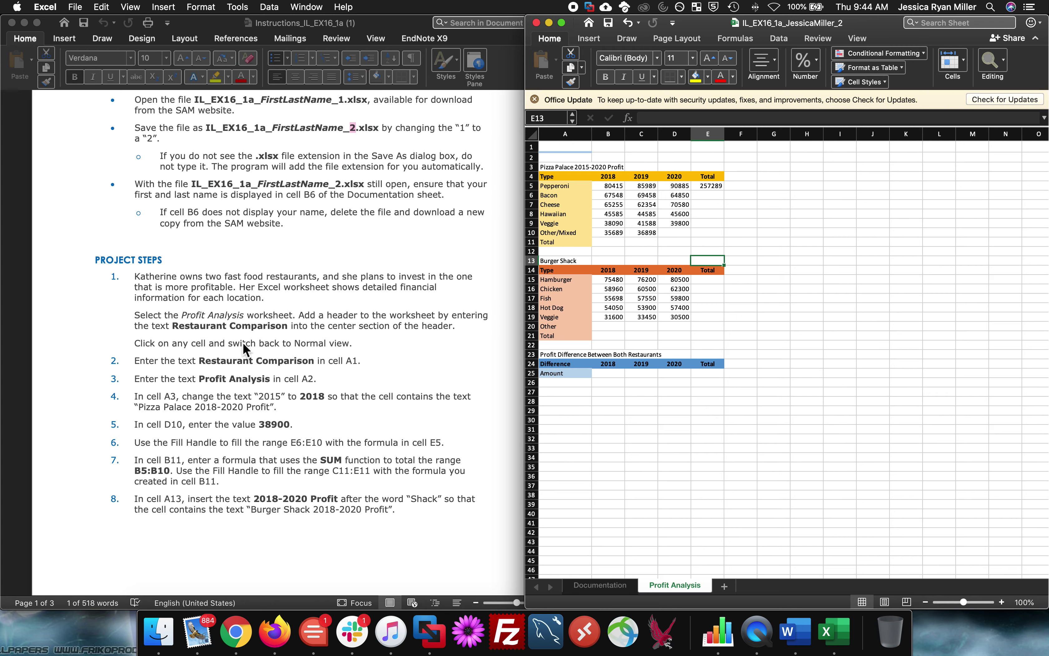
click(345, 380)
click(687, 436)
click(451, 358)
click(620, 326)
click(720, 319)
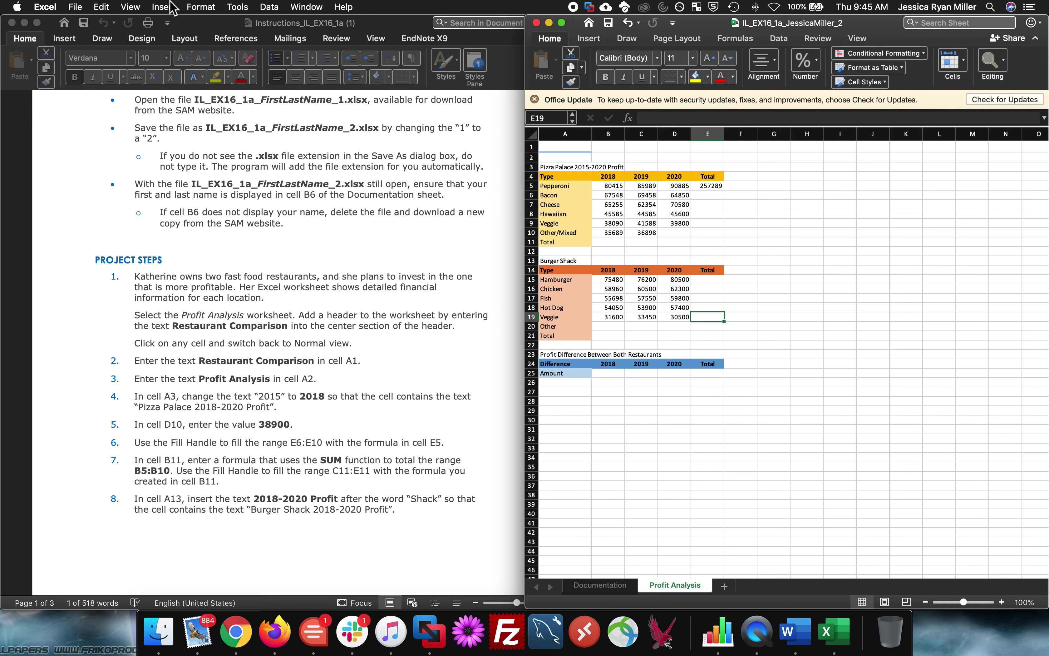
click(688, 347)
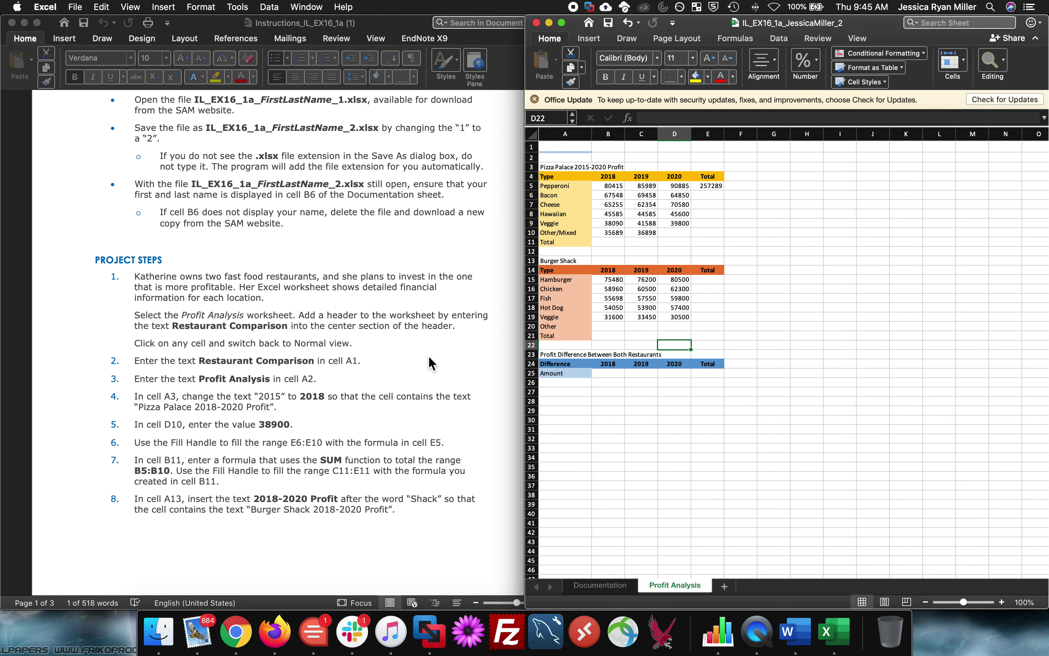
- Review the remaining instructions through Final Figure 1: Profit Analysis Worksheet, and dismiss the Office update notice in Excel
scroll(428, 355, down, 8)
scroll(418, 307, down, 10)
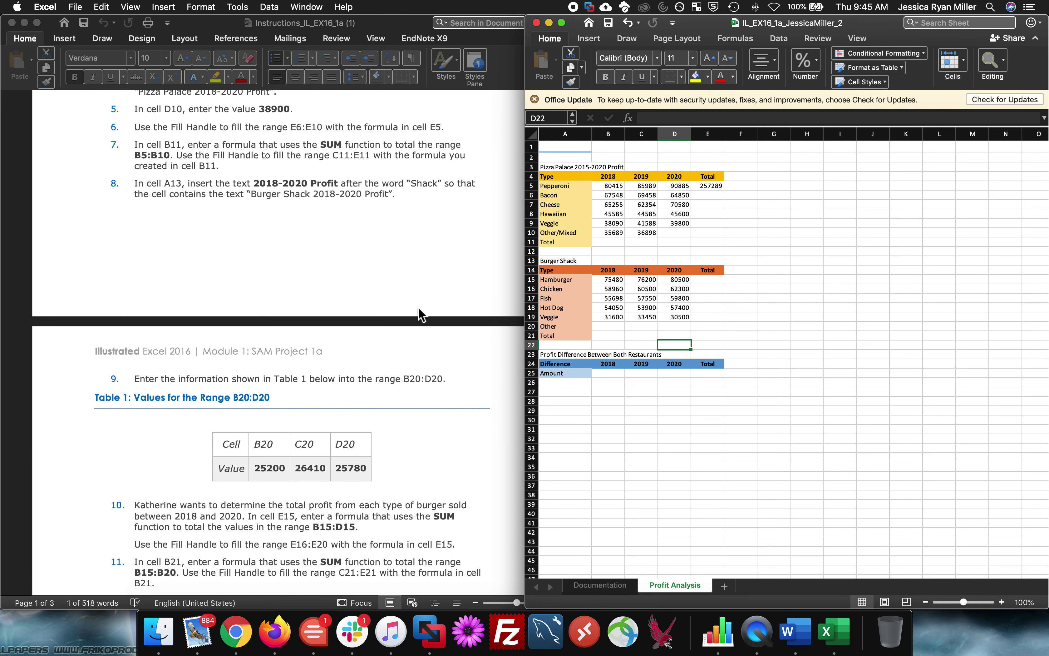
scroll(418, 306, down, 5)
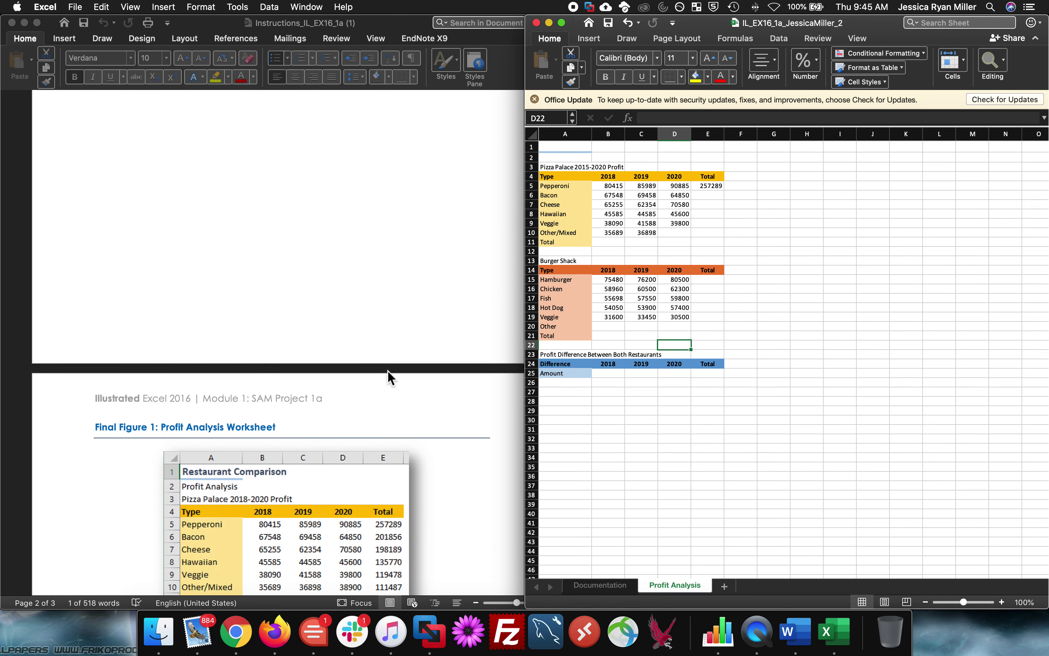
scroll(339, 321, down, 5)
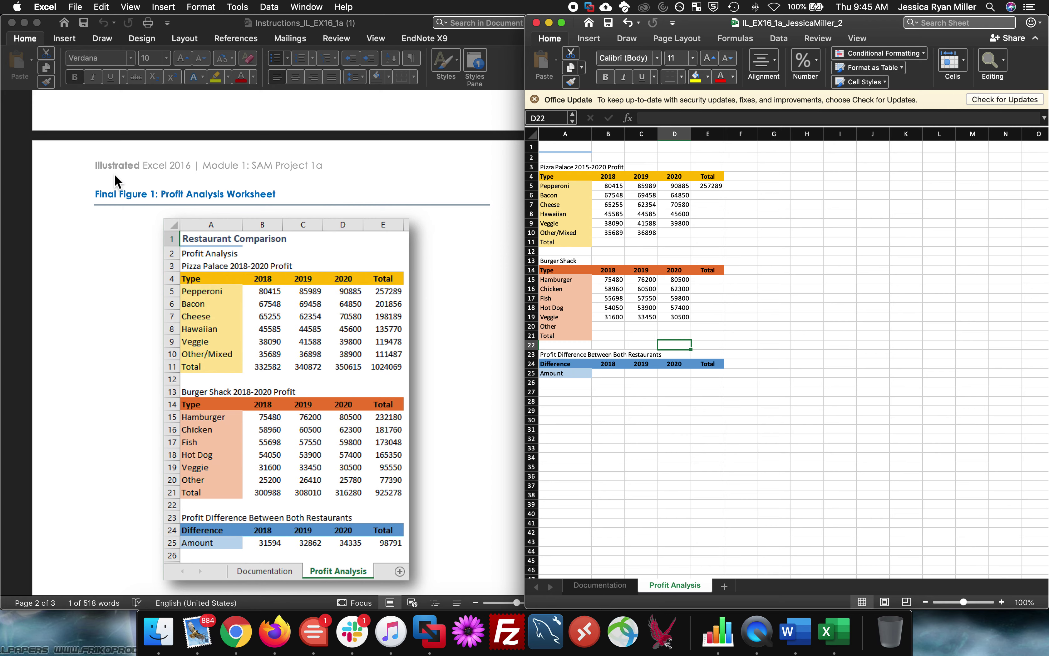
scroll(168, 230, down, 3)
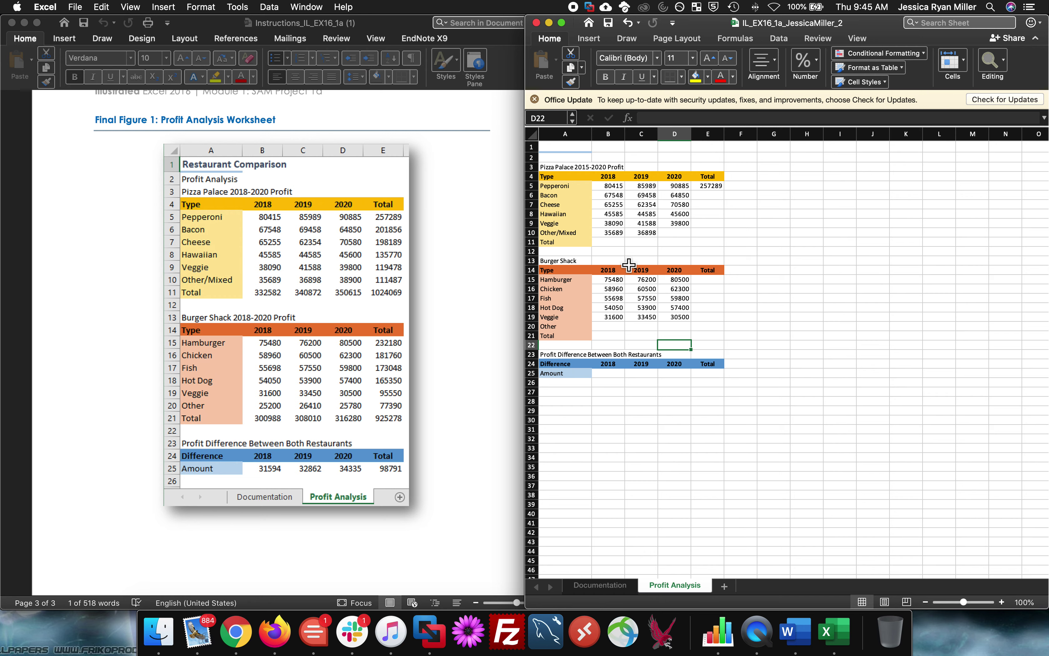
click(535, 100)
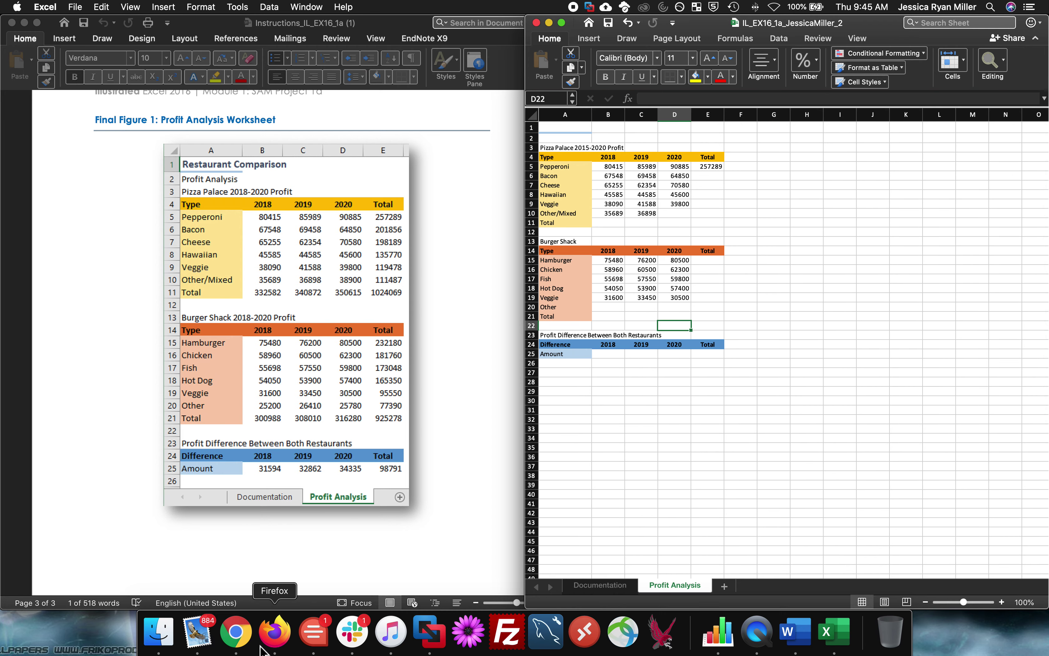
- Switch to Chrome, close the MindTap page and return to the beginning of the course syllabus
click(236, 638)
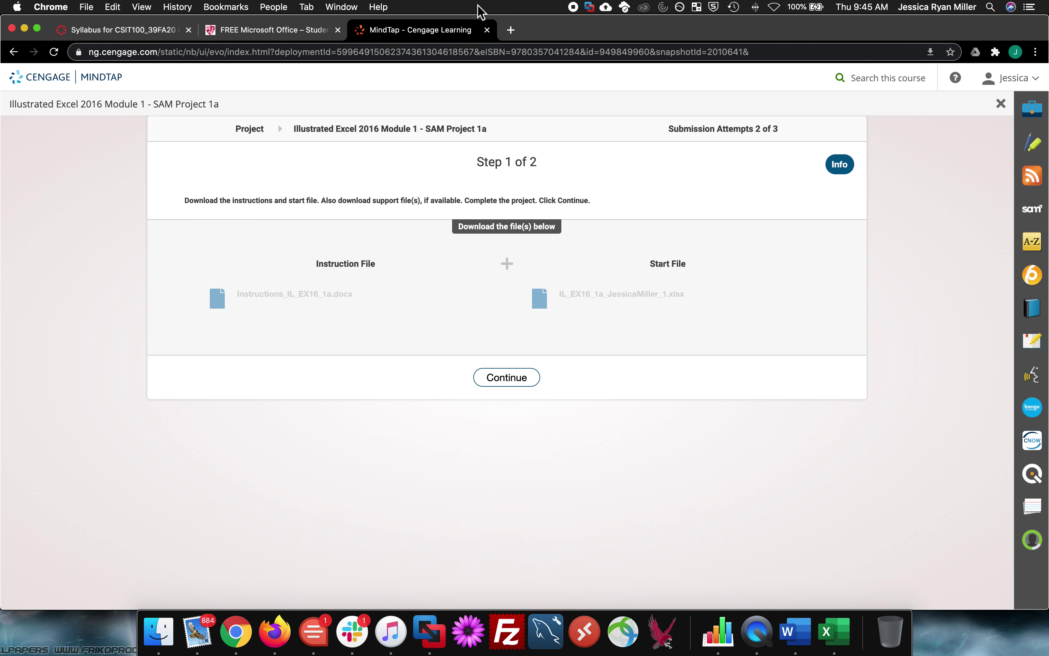
click(487, 30)
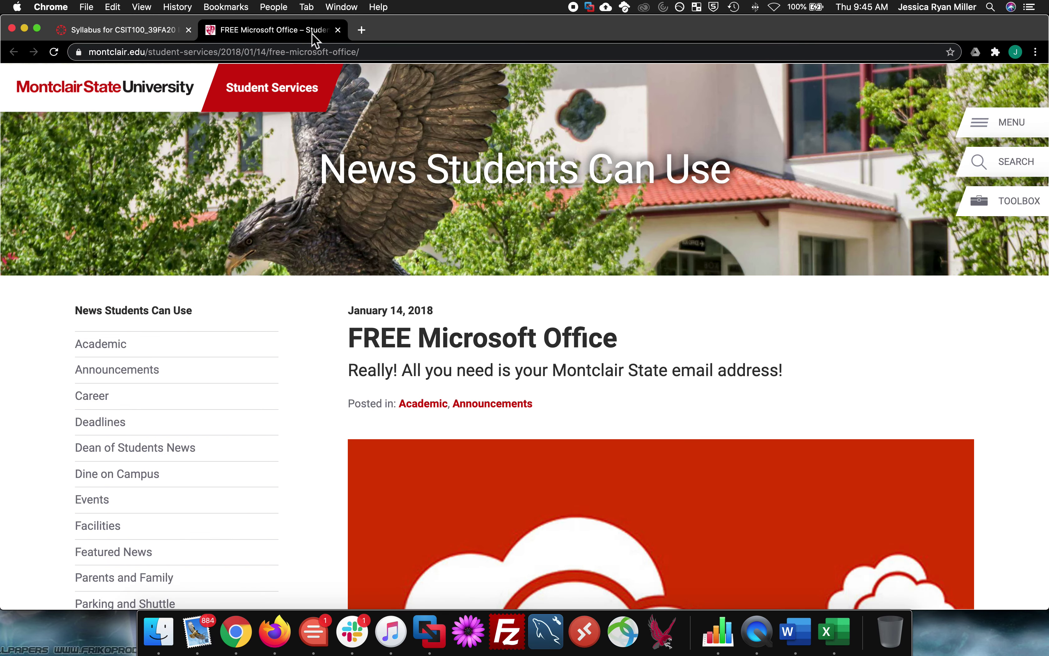
click(72, 27)
scroll(191, 154, up, 5)
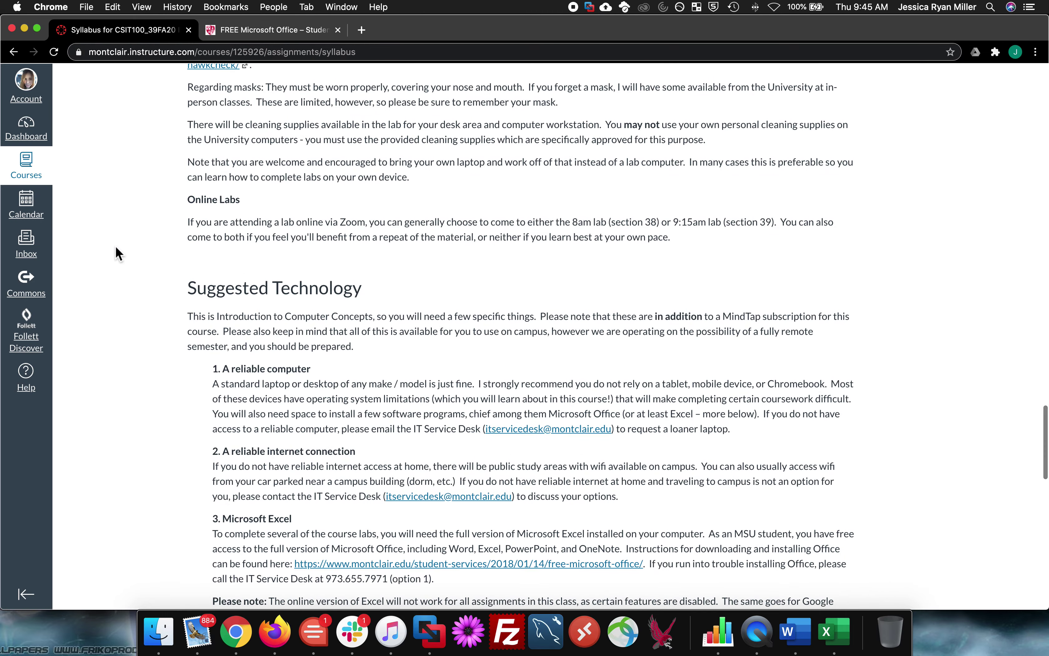
scroll(276, 259, up, 8)
scroll(276, 259, up, 15)
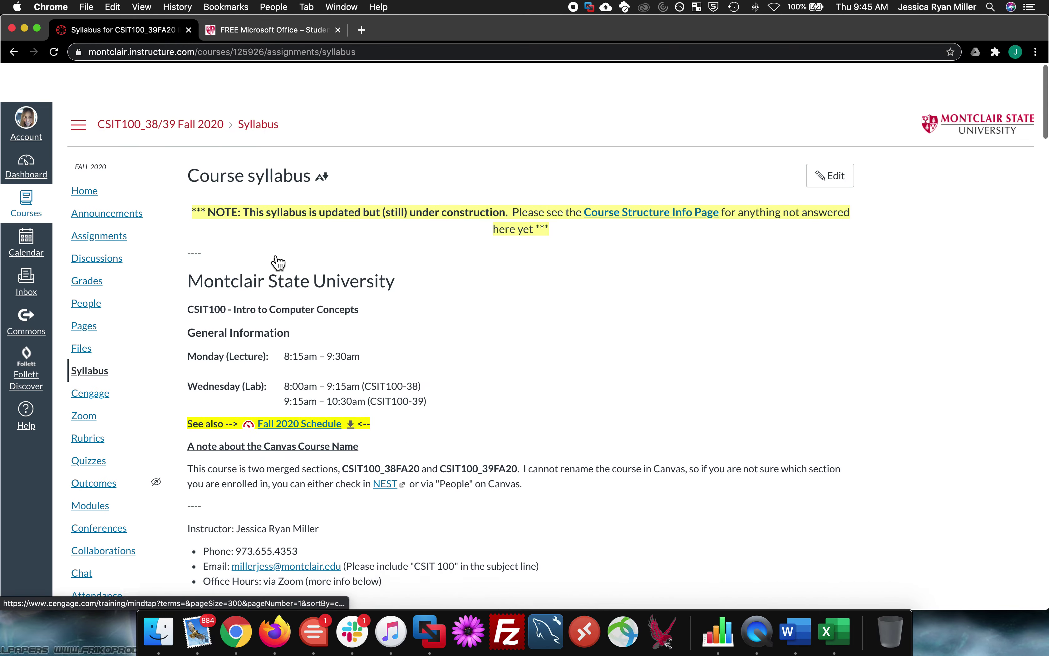
- From the course's assignments, open Illustrated Excel 2016 Module 1 - SAM Project 1a and launch it in MindTap
click(116, 204)
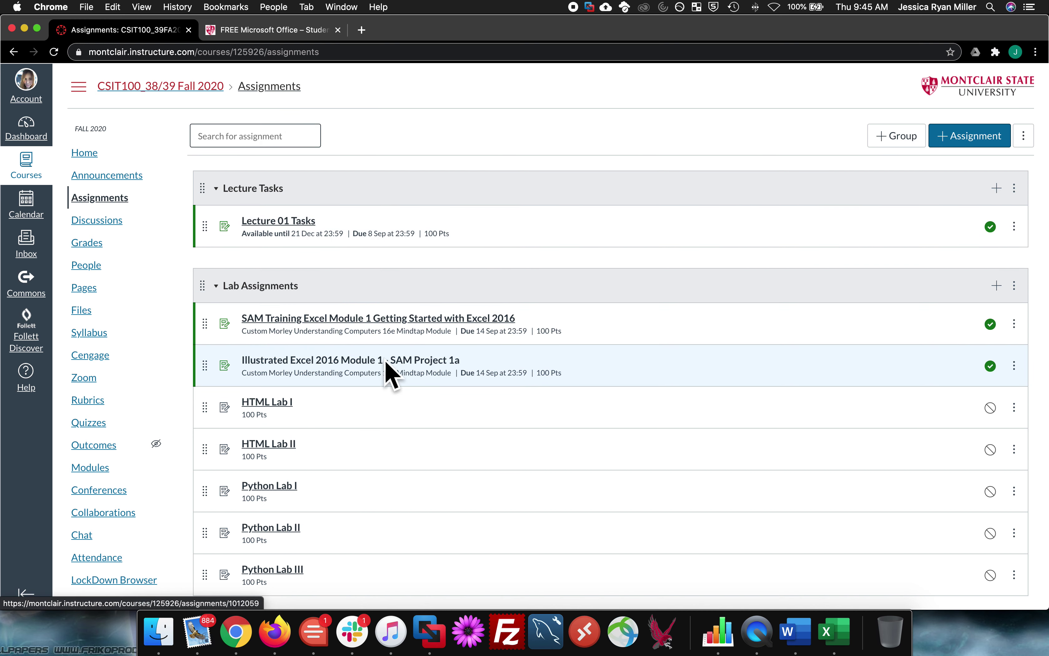
click(406, 368)
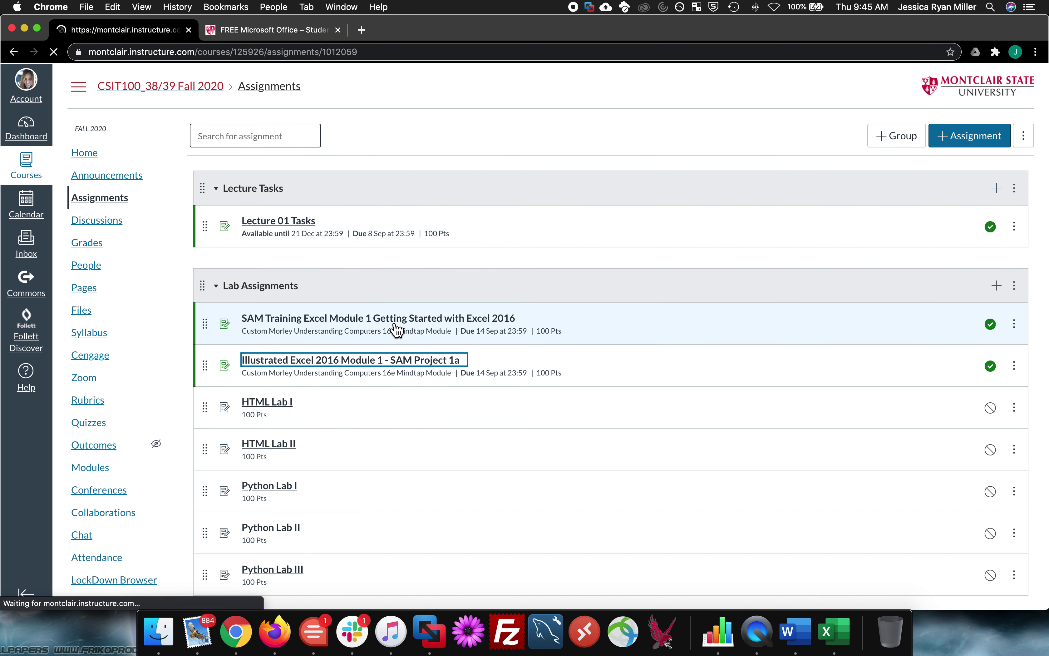
click(439, 190)
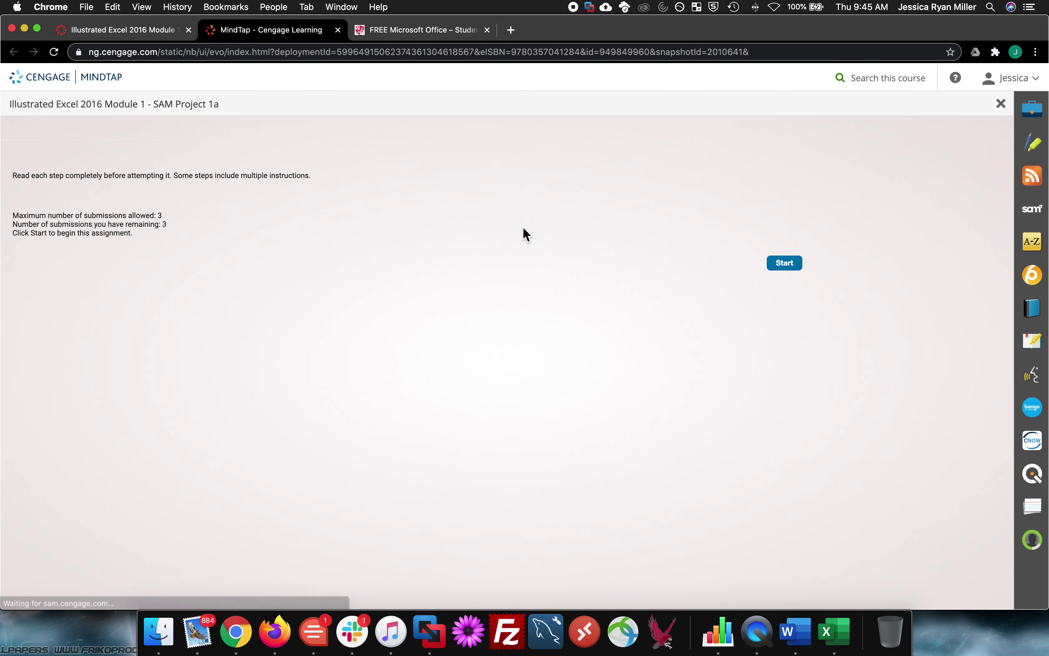
- Start the project, go back to Step 1 to view the download files, and continue to the Step 2 upload page
click(792, 263)
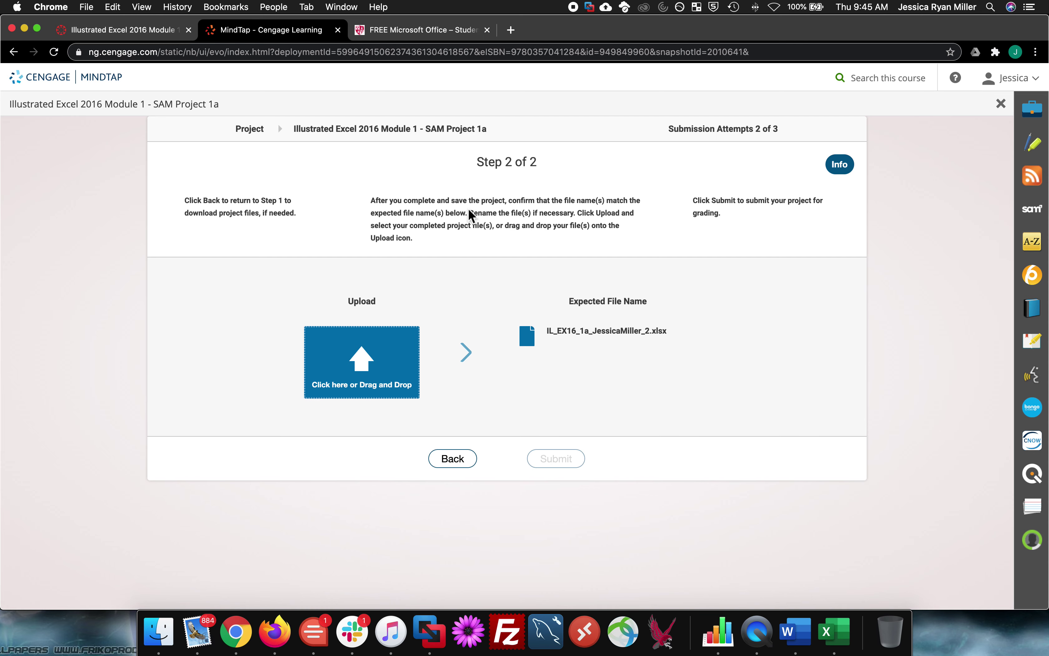
click(450, 473)
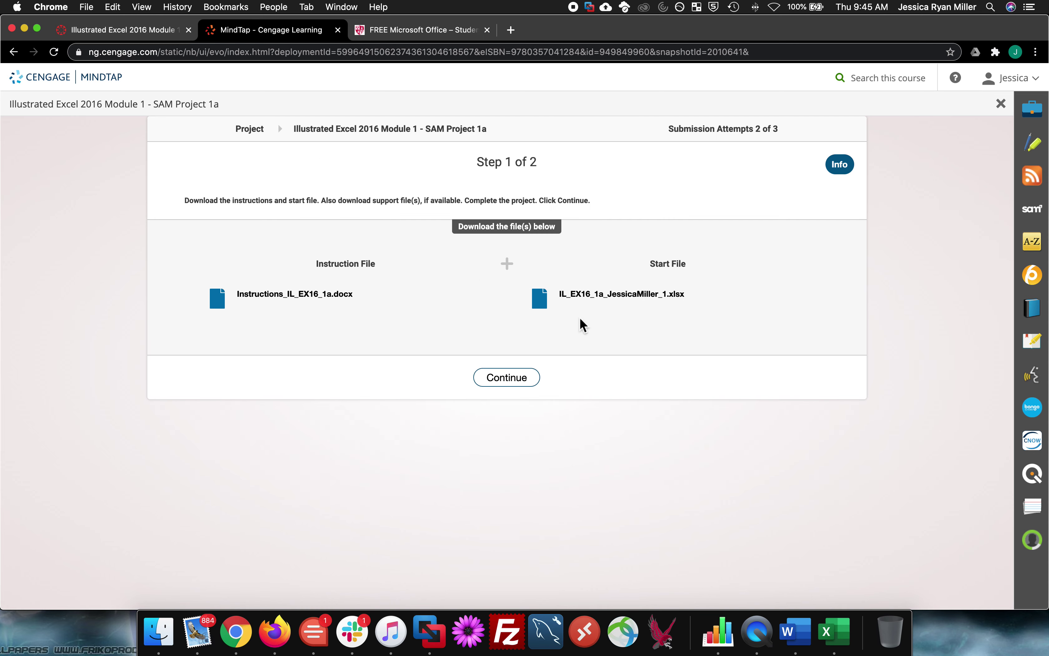
click(499, 377)
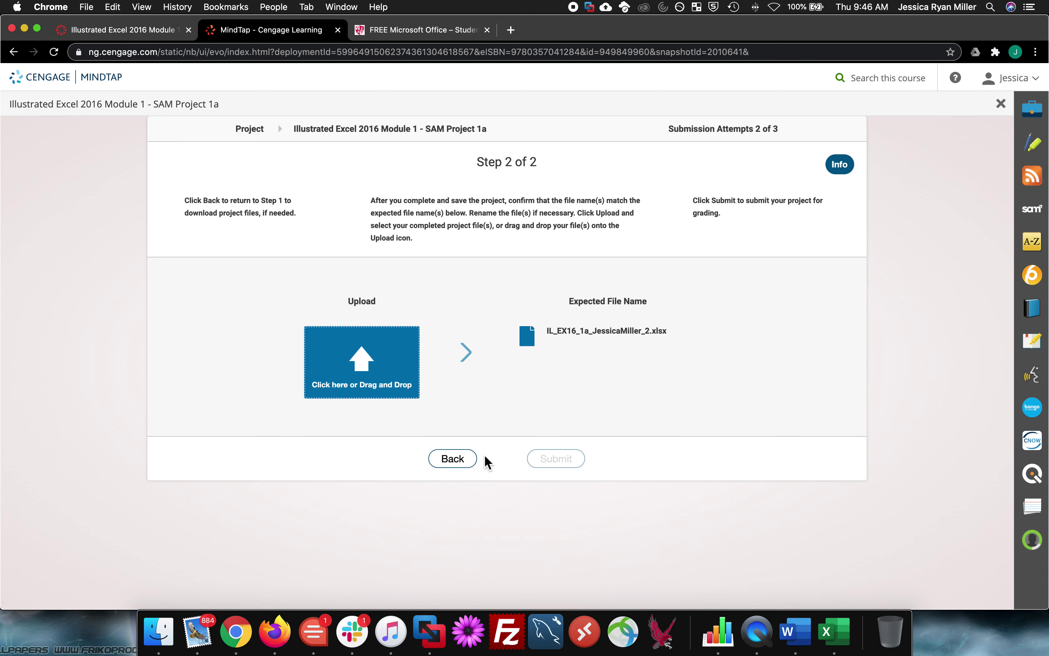
- Upload the saved IL_EX16_1a workbook from the StuffOnMyDesktop folder as the project submission file
click(461, 468)
click(508, 379)
click(383, 371)
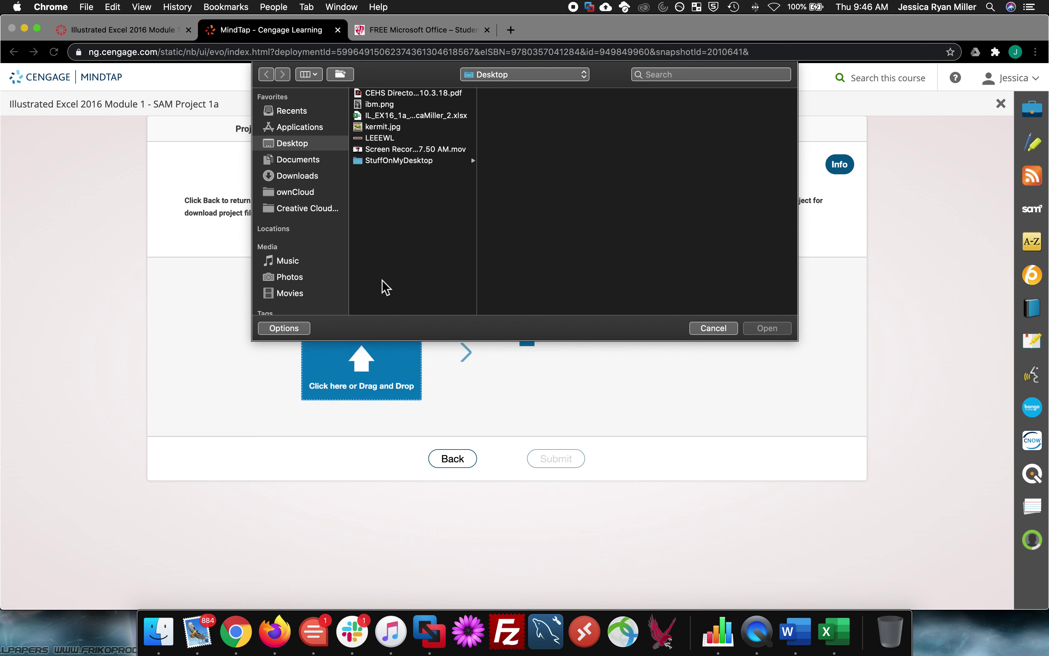
click(412, 163)
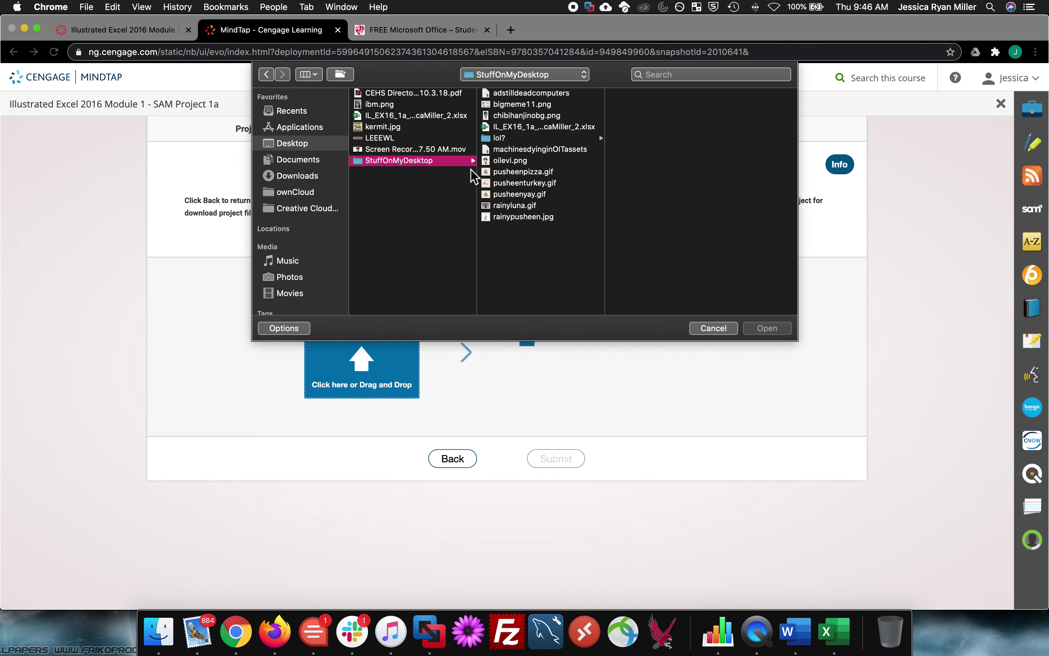
click(532, 128)
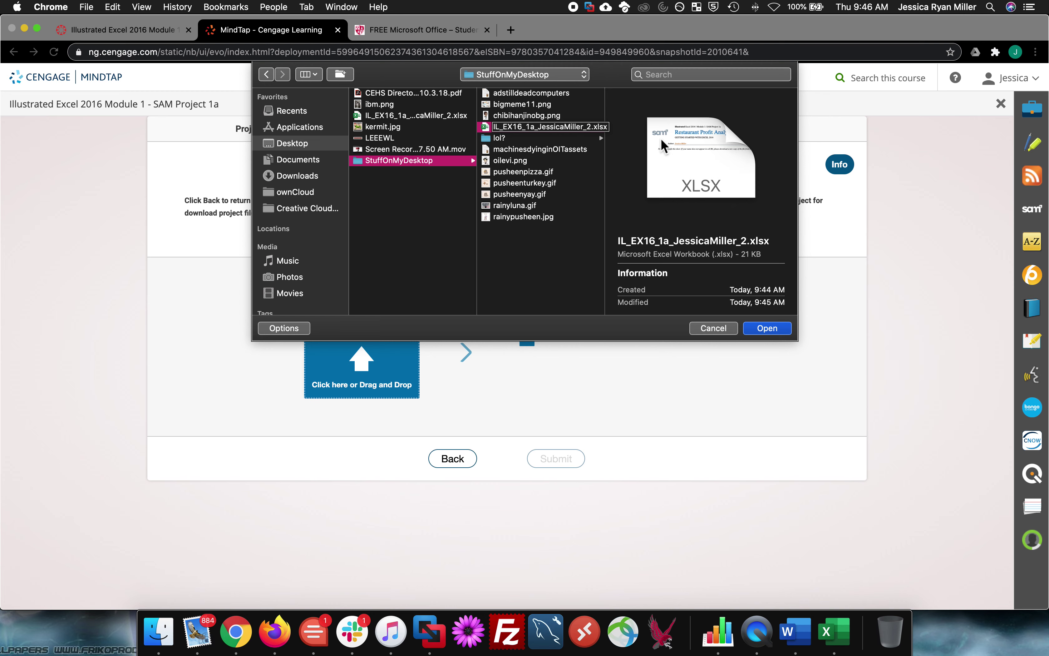
click(766, 329)
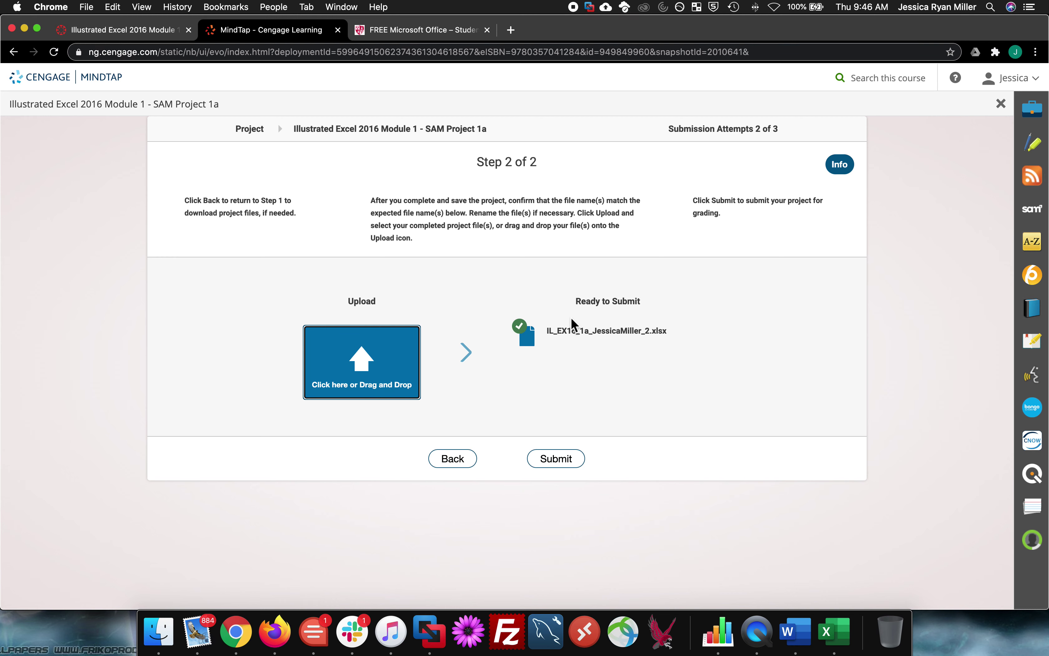
- Check the uploaded workbook's name and extension, submit the project for grading, and read the submission notice
drag(549, 332, 650, 335)
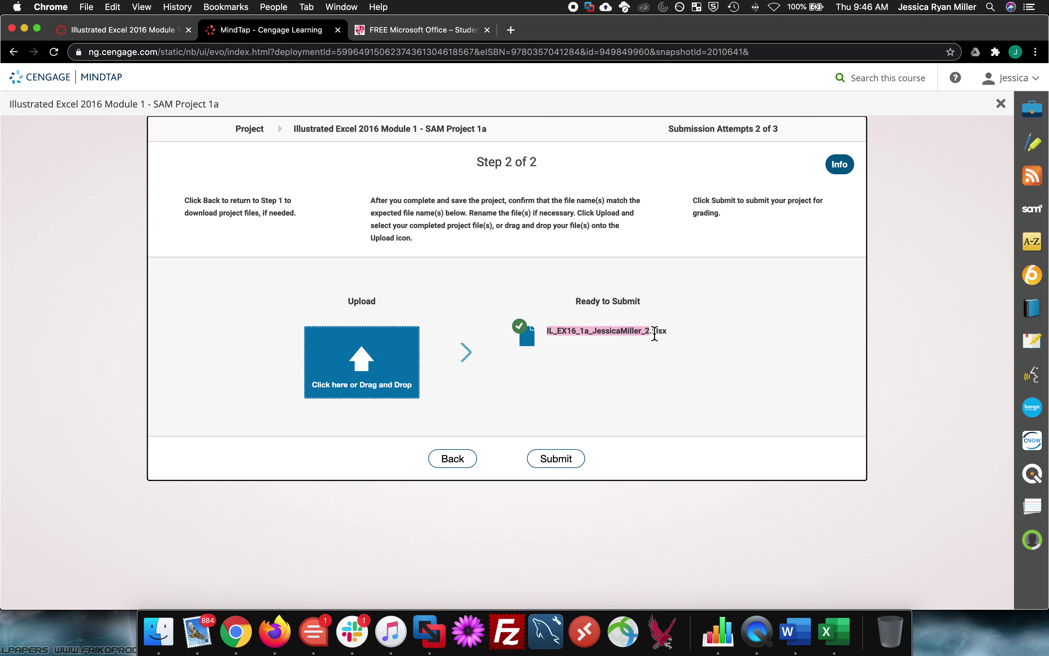
click(677, 338)
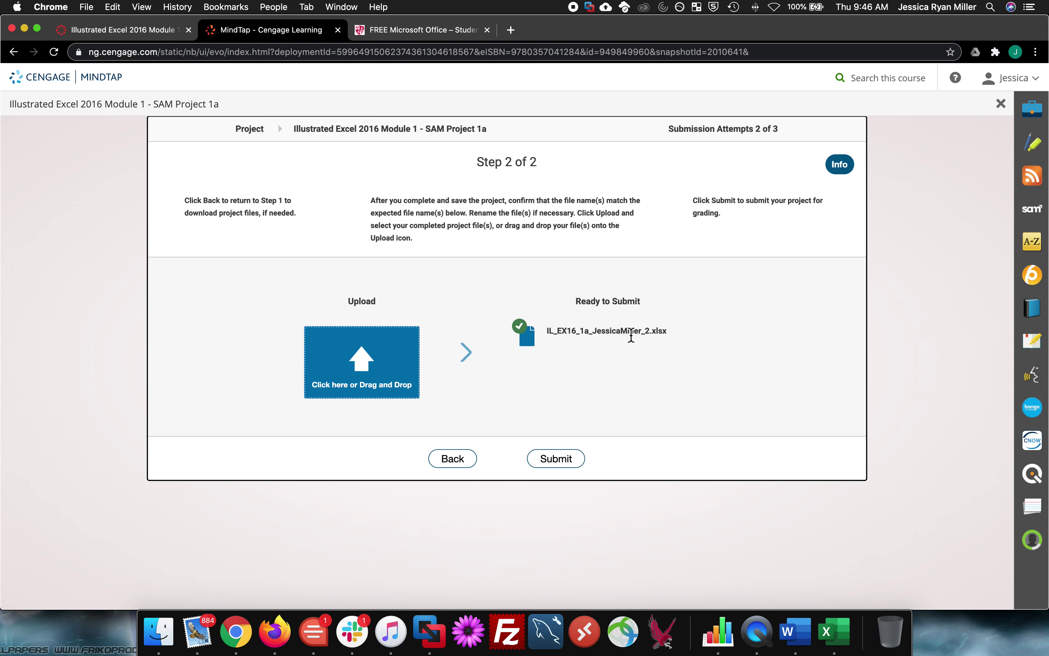
double_click(661, 331)
click(564, 468)
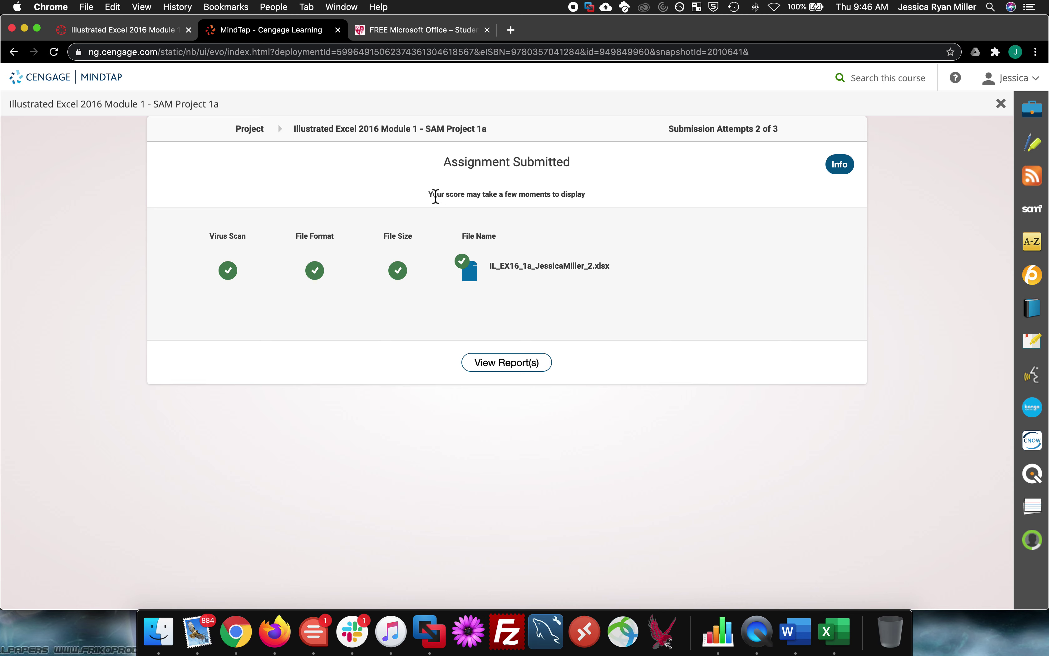
drag(436, 195, 574, 199)
click(559, 199)
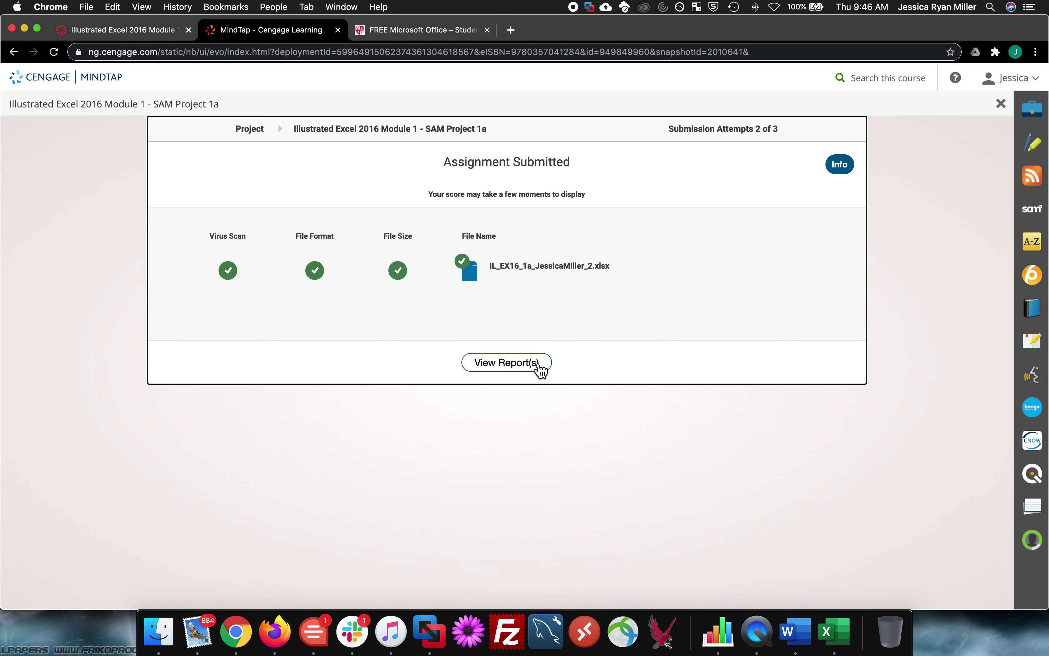
- Get the submission's grading report, open the downloaded workbook in Excel, and enlarge its window to fill the screen
click(528, 374)
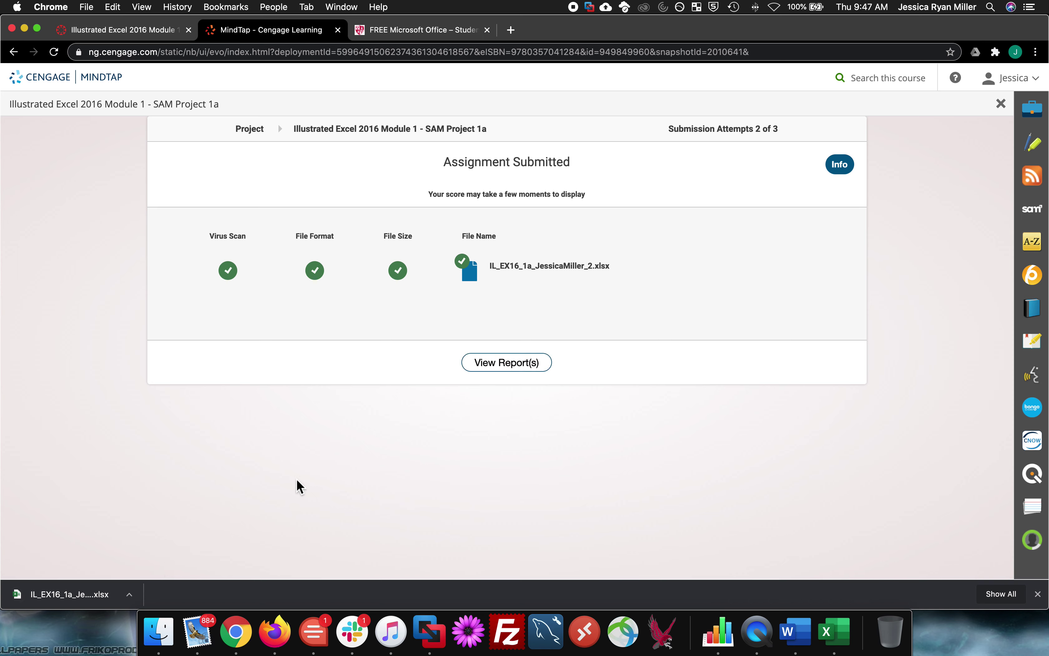
click(77, 600)
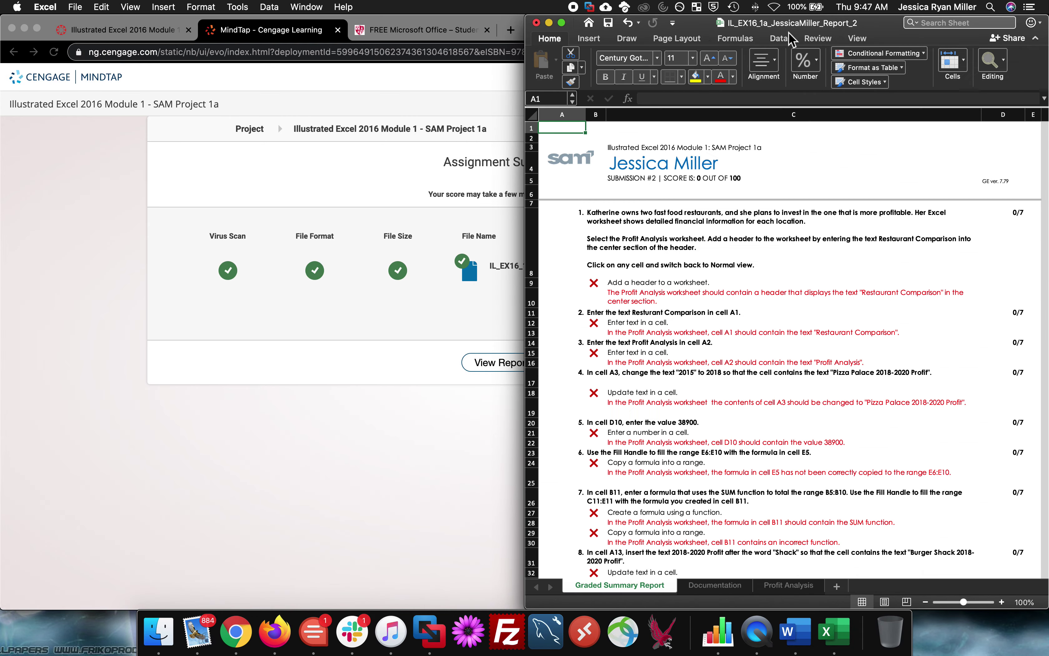
drag(792, 26, 677, 1)
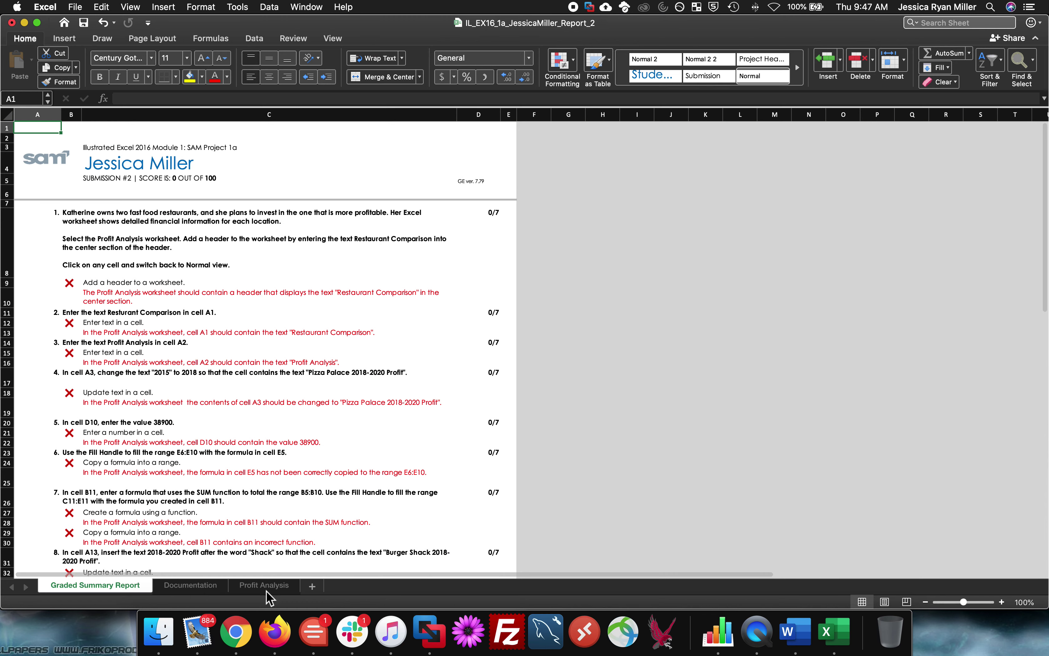
- Examine the report workbook's Documentation and Profit Analysis sheets, and return to the Graded Summary Report
click(195, 591)
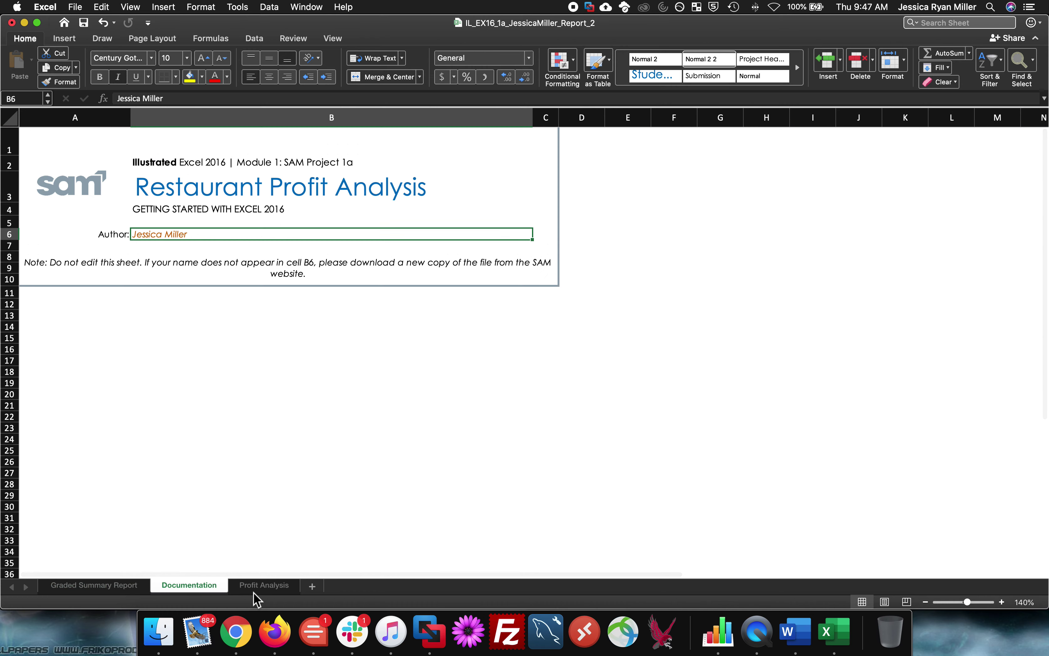
click(253, 591)
click(198, 591)
click(246, 591)
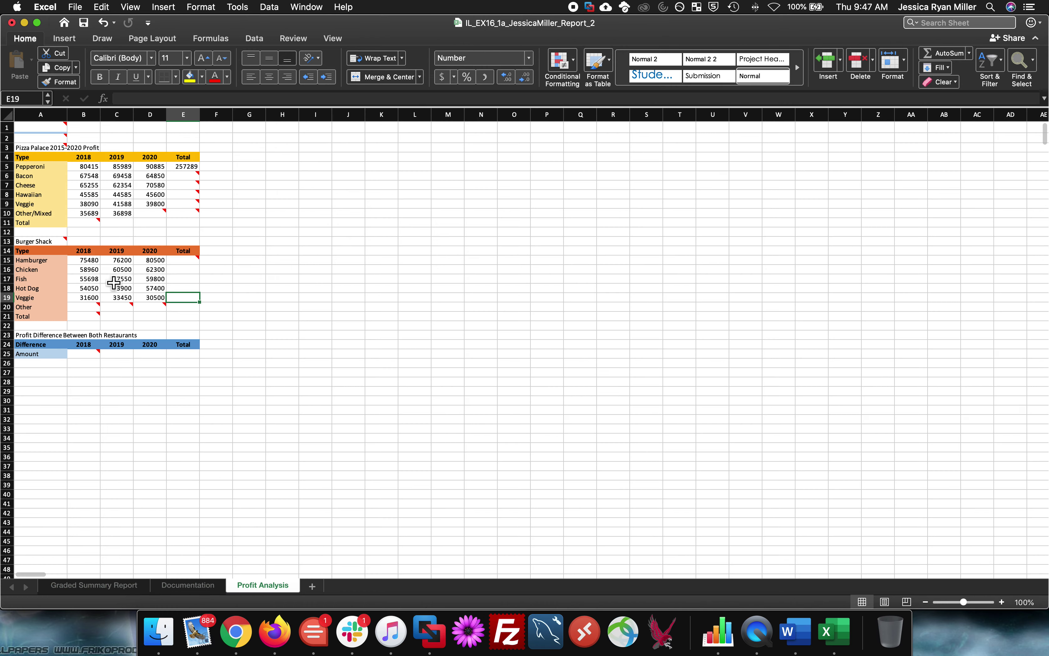
click(191, 590)
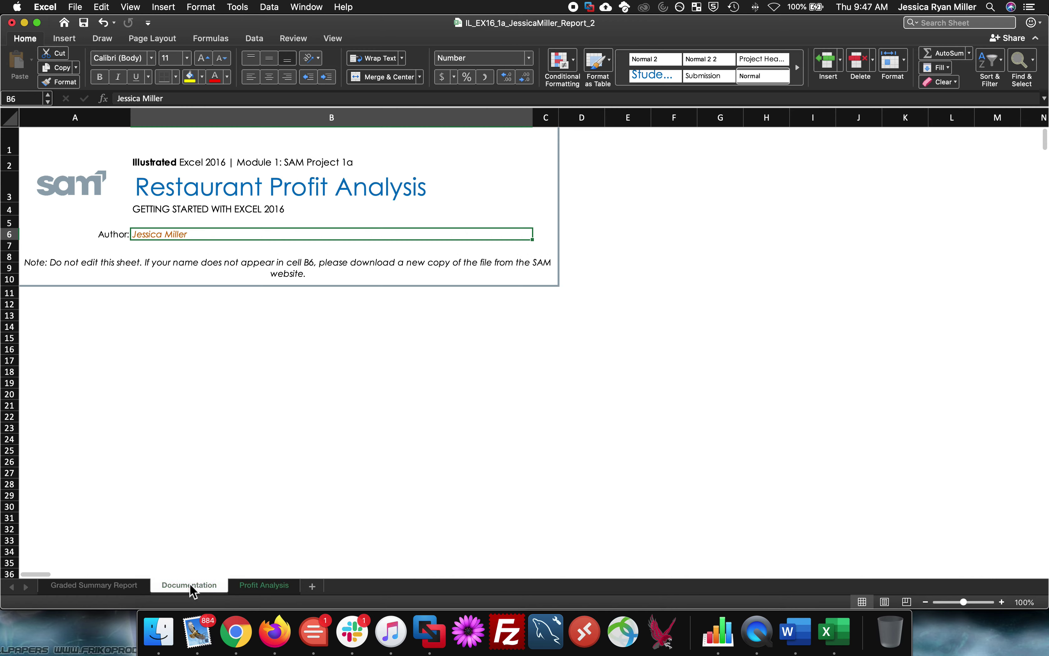
click(94, 586)
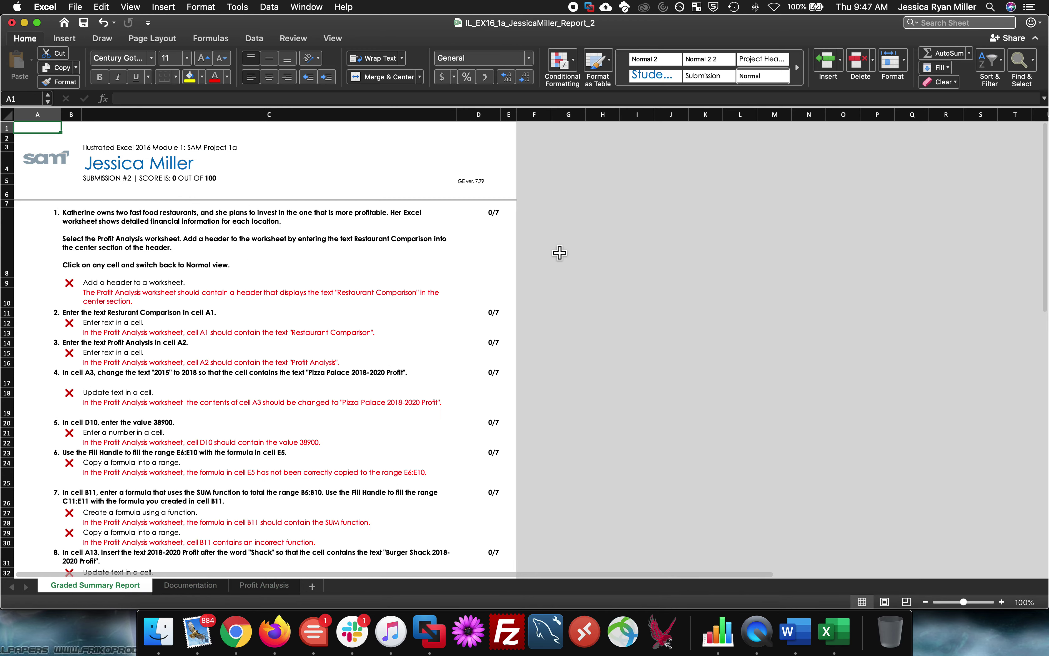
- Review the feedback for every task in the Graded Summary Report and return to its beginning
scroll(329, 211, down, 10)
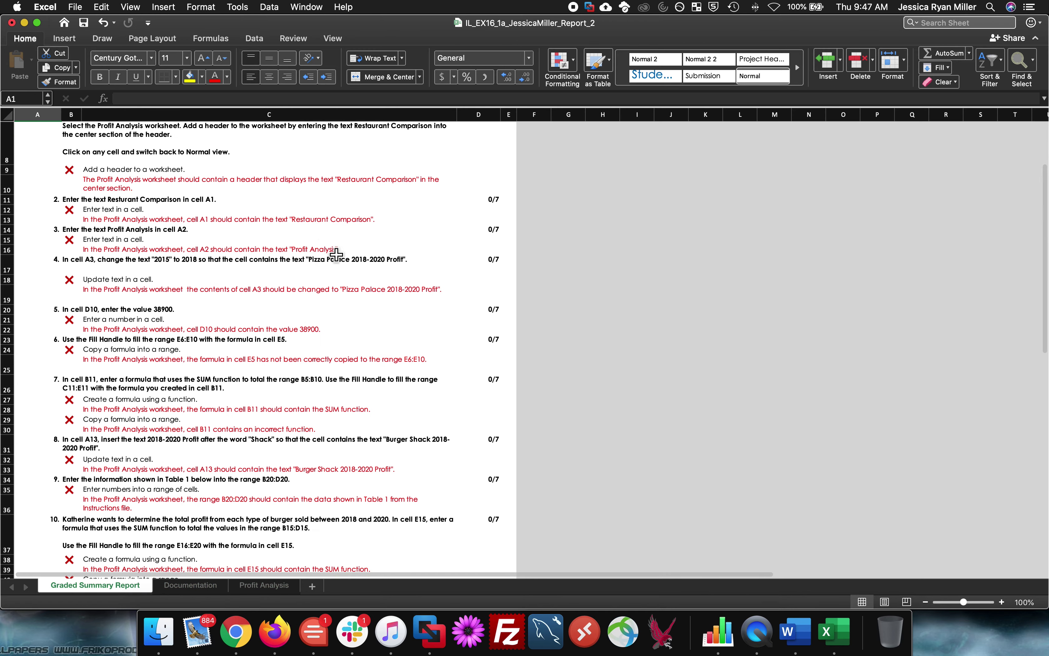
scroll(337, 254, down, 8)
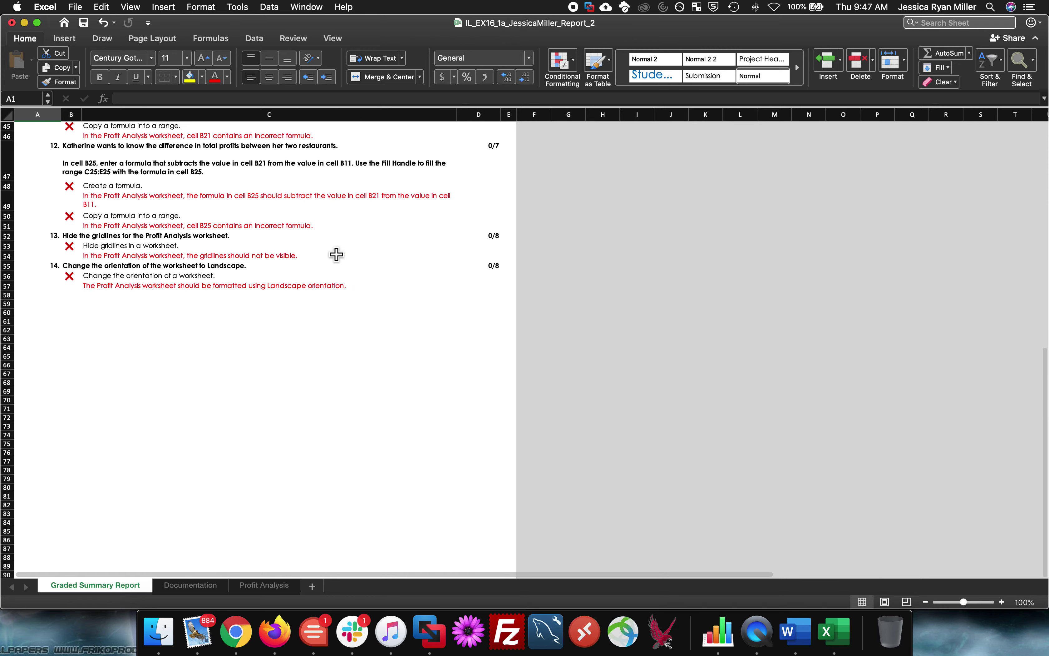
scroll(337, 254, up, 14)
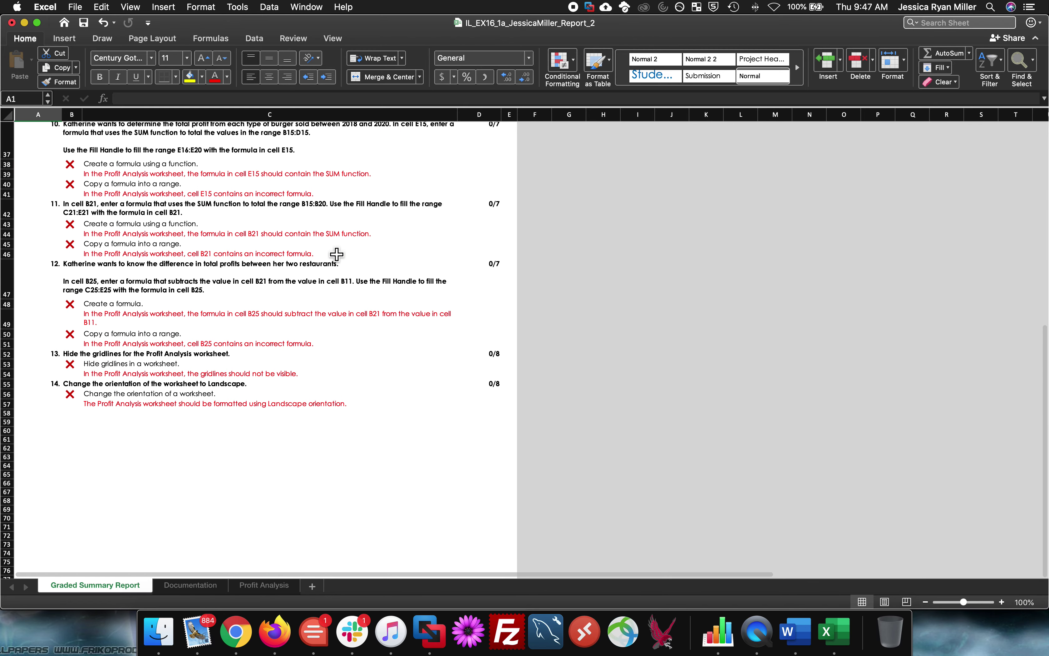
scroll(342, 357, up, 3)
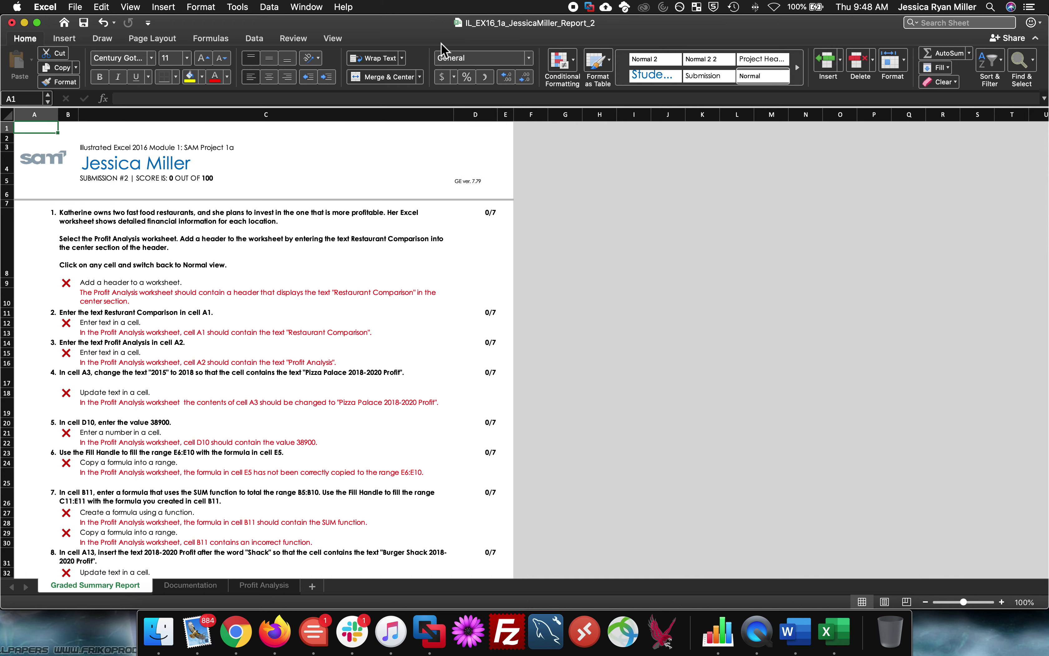
- Restore the report workbook to a smaller window beside the project workbook
mouse_move(352, 30)
mouse_down()
mouse_move(431, 60)
mouse_move(407, 39)
mouse_move(370, 37)
mouse_up()
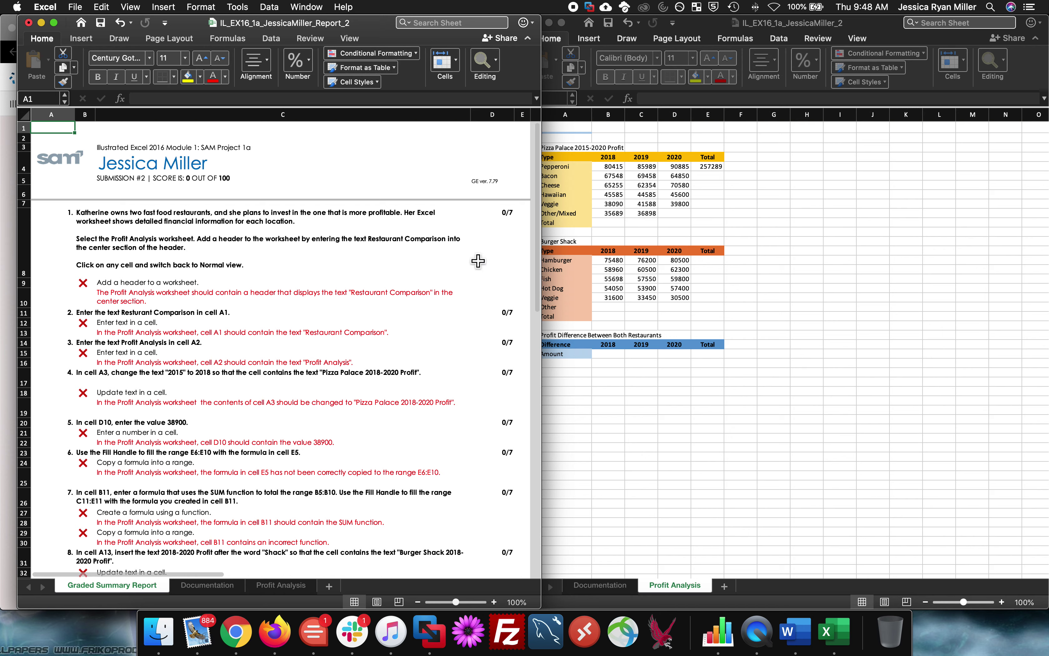
click(757, 632)
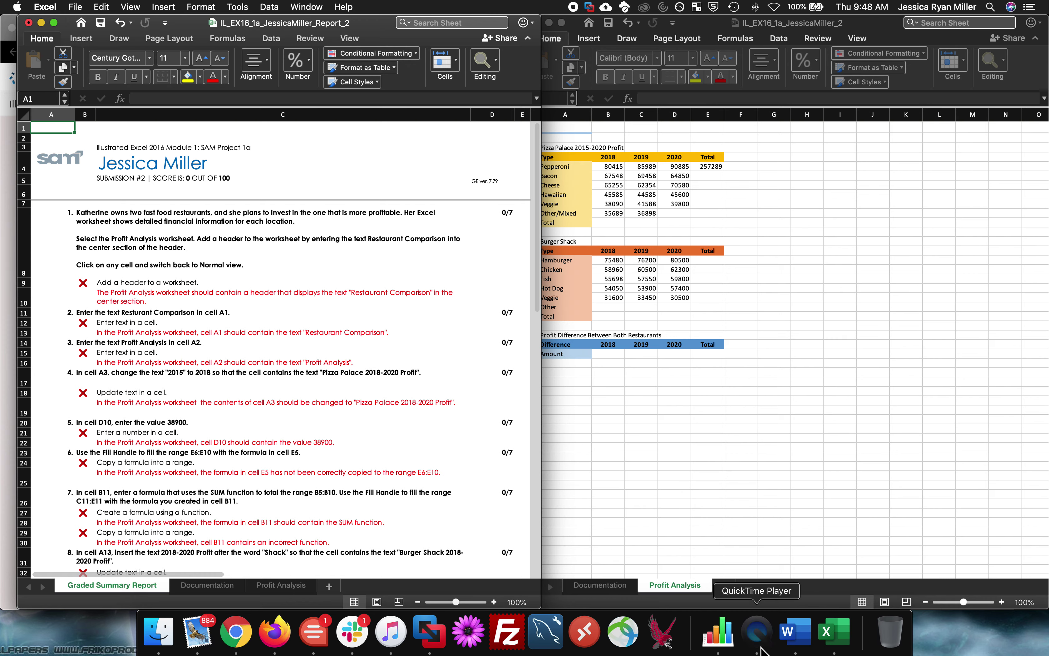